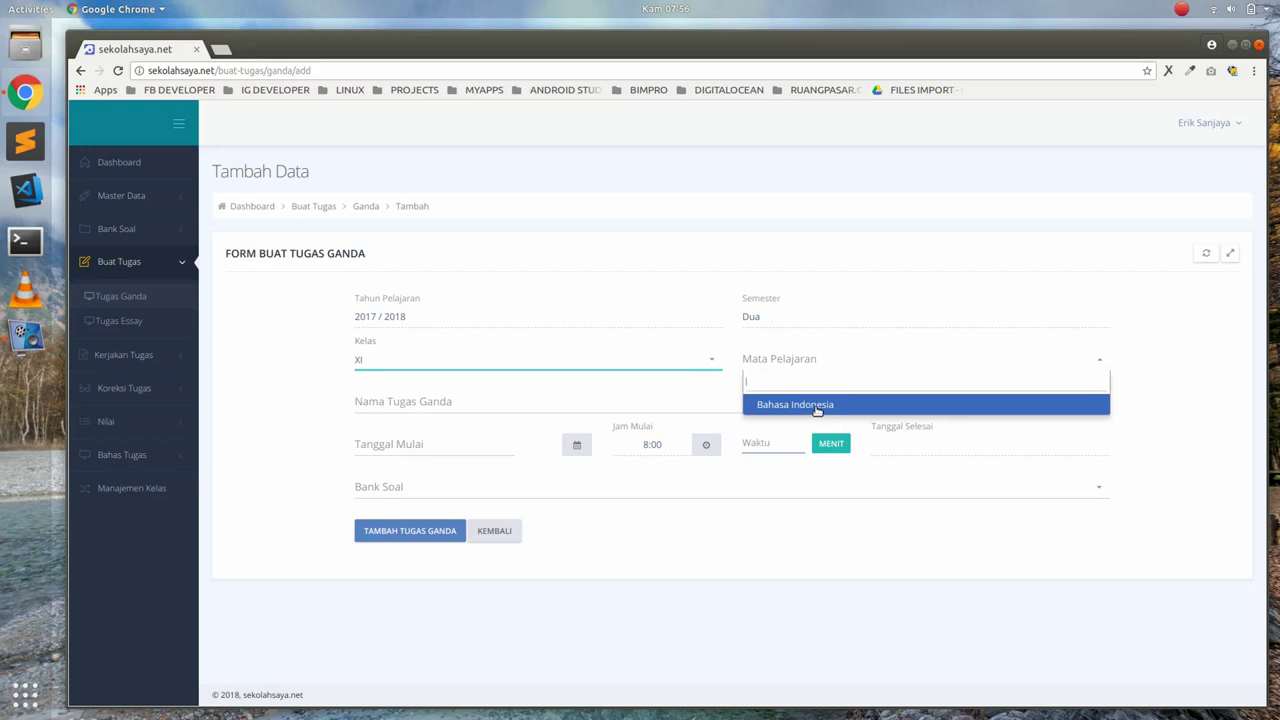
Name the multiple-choice task "Tugas Soal Campur" and set its start date to 17-05-2018.
{"action": "left_click", "coordinate": [448, 399]}
{"action": "type", "text": "Tugas Soal Campur"}
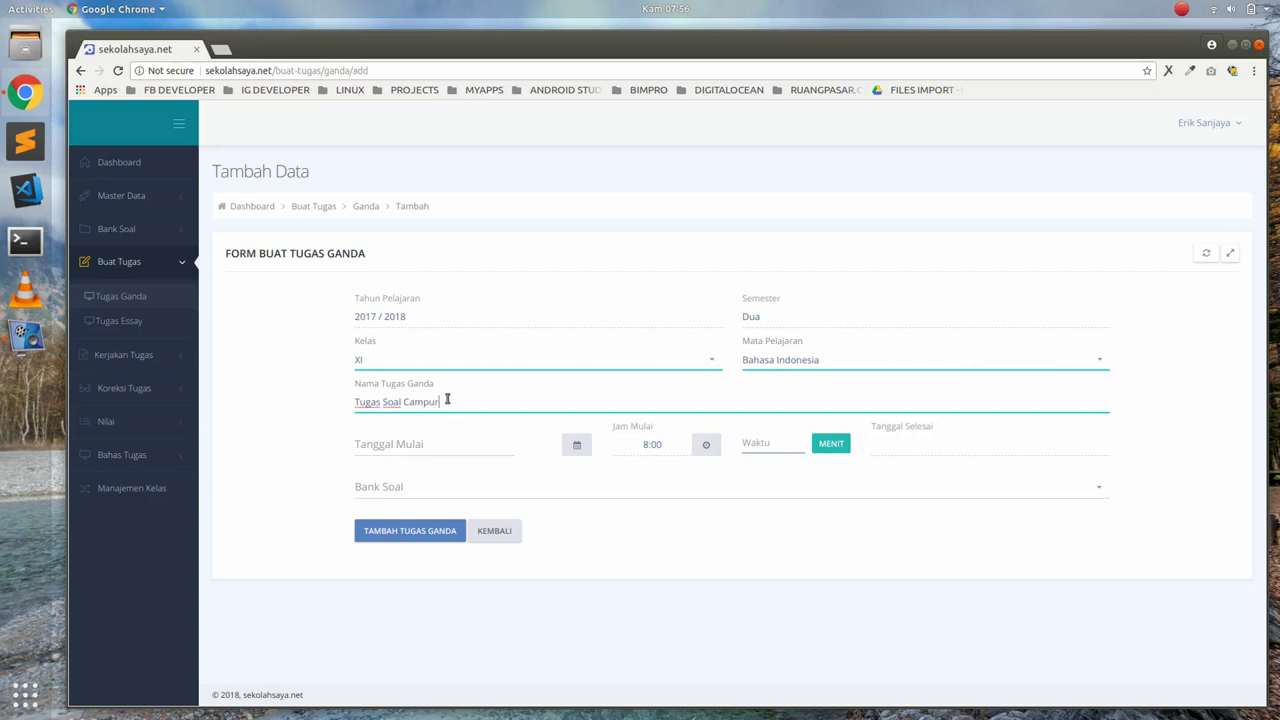
{"action": "left_click", "coordinate": [446, 447]}
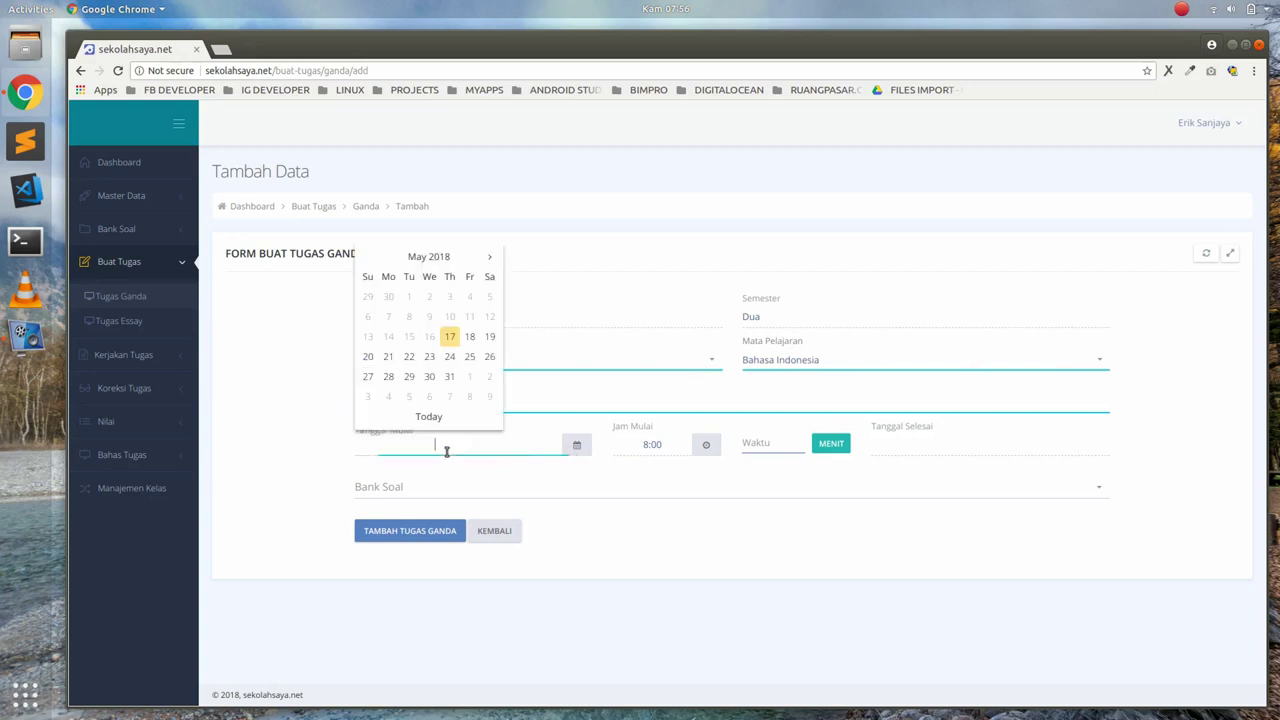
{"action": "left_click", "coordinate": [451, 337]}
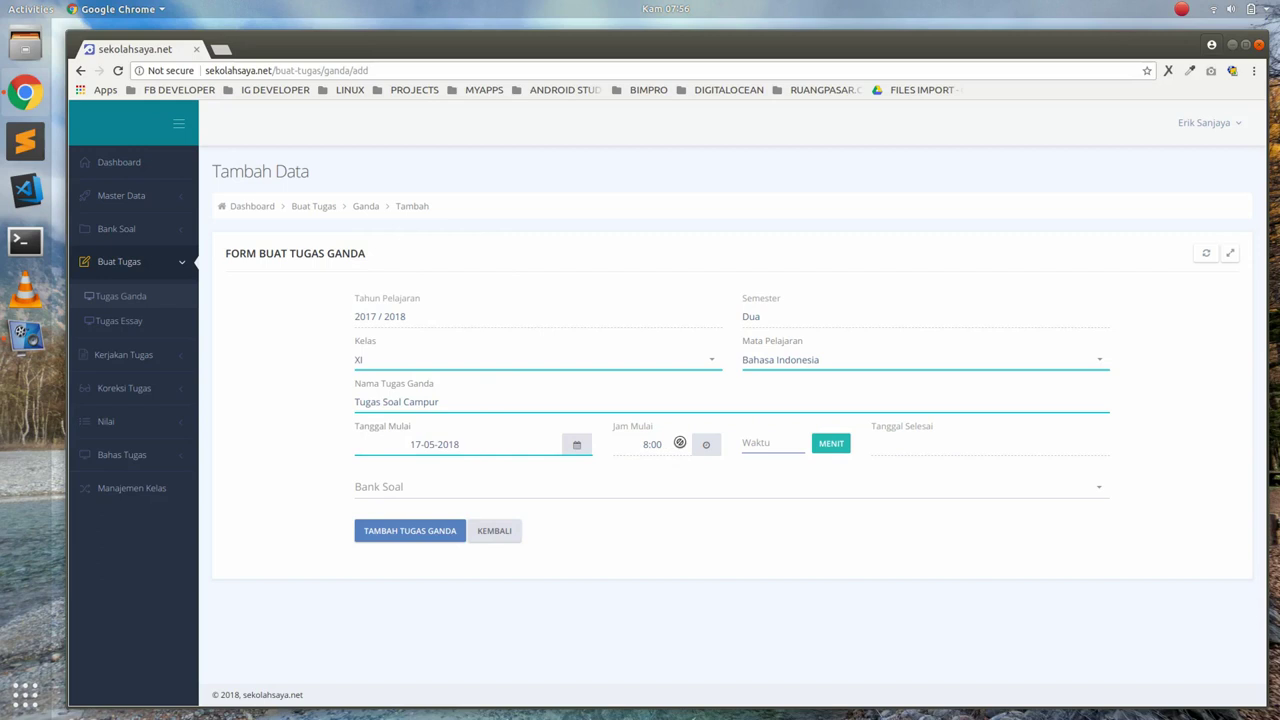
Set the task's start time to 8:20 and its duration to 45 minutes.
{"action": "left_click", "coordinate": [704, 445]}
{"action": "left_click", "coordinate": [704, 377]}
{"action": "left_click", "coordinate": [797, 452]}
{"action": "type", "text": "45"}
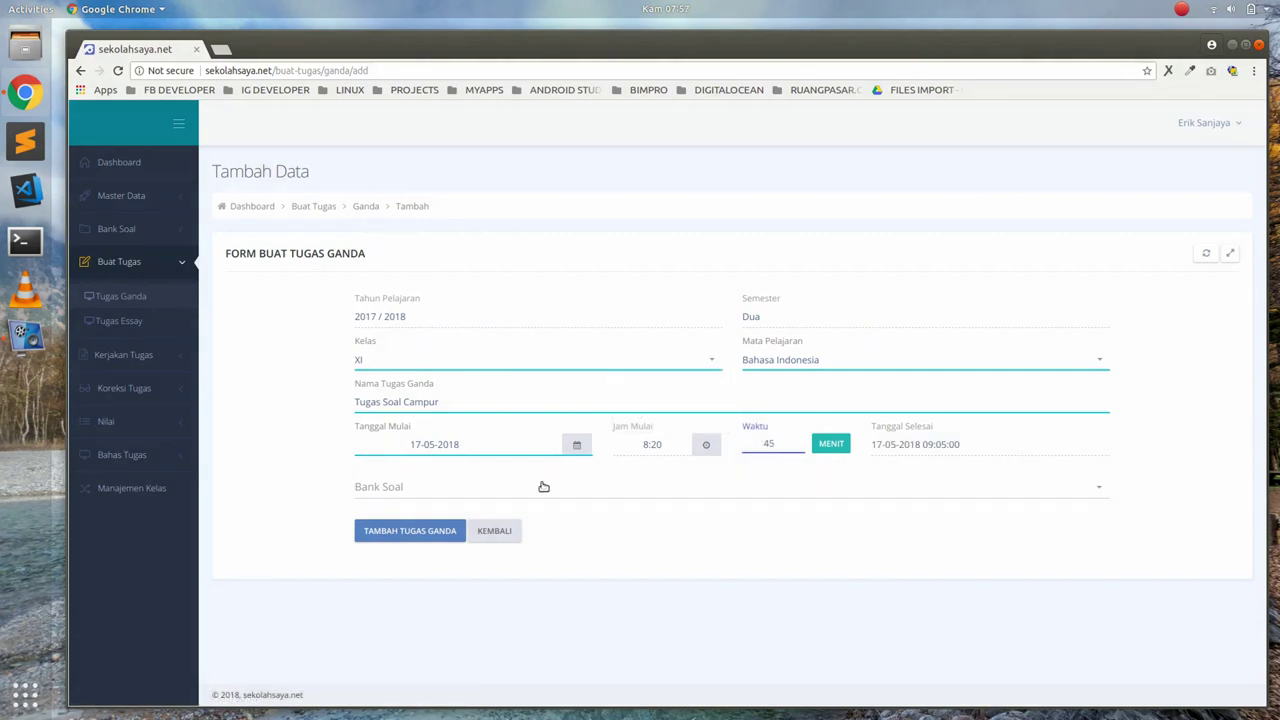
Choose the question bank "UAS Mei 2018 Bahasa Indonesia" and select all of its questions.
{"action": "left_click", "coordinate": [434, 497]}
{"action": "left_click", "coordinate": [414, 534]}
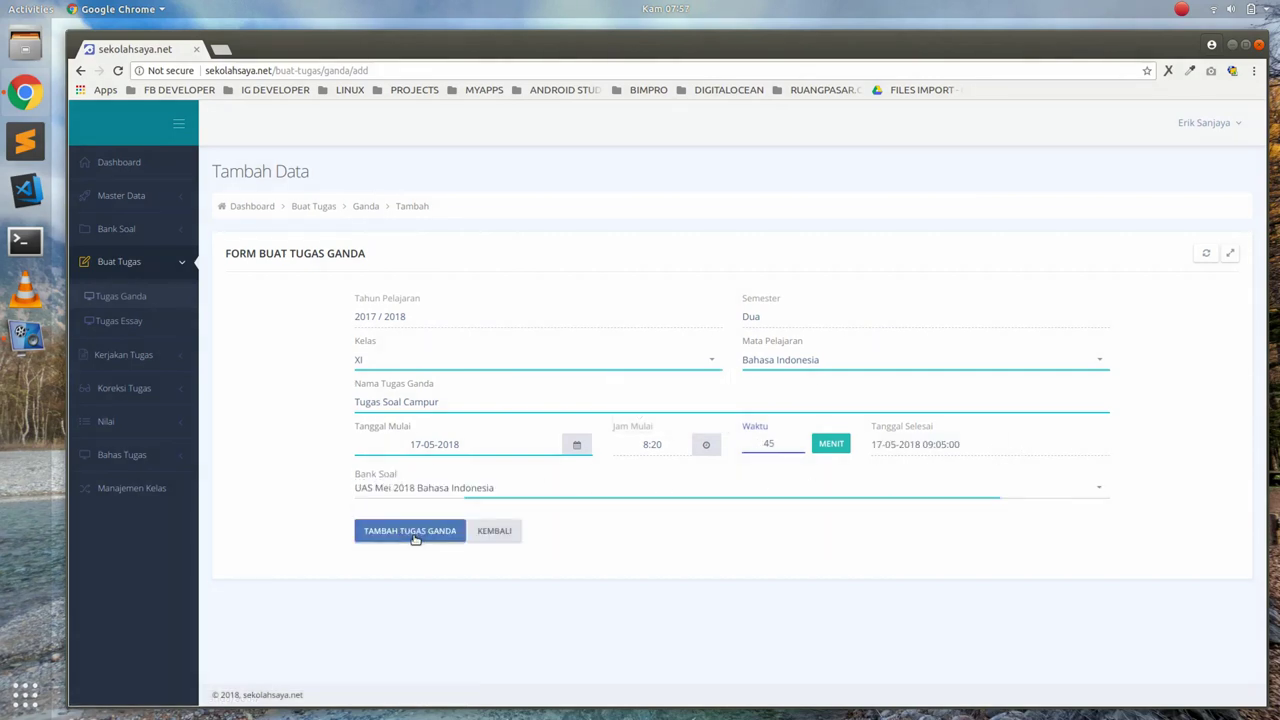
{"action": "scroll", "coordinate": [293, 515], "scroll_direction": "down", "scroll_amount": 5}
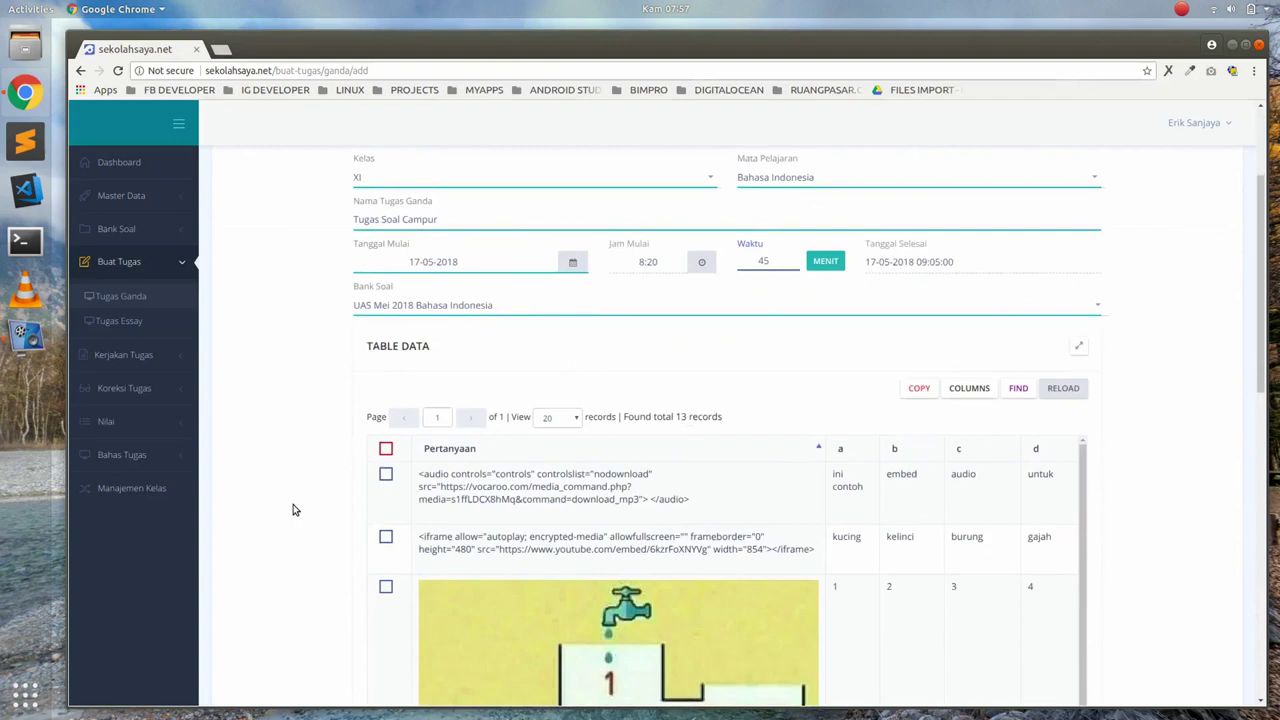
{"action": "scroll", "coordinate": [294, 511], "scroll_direction": "down", "scroll_amount": 1}
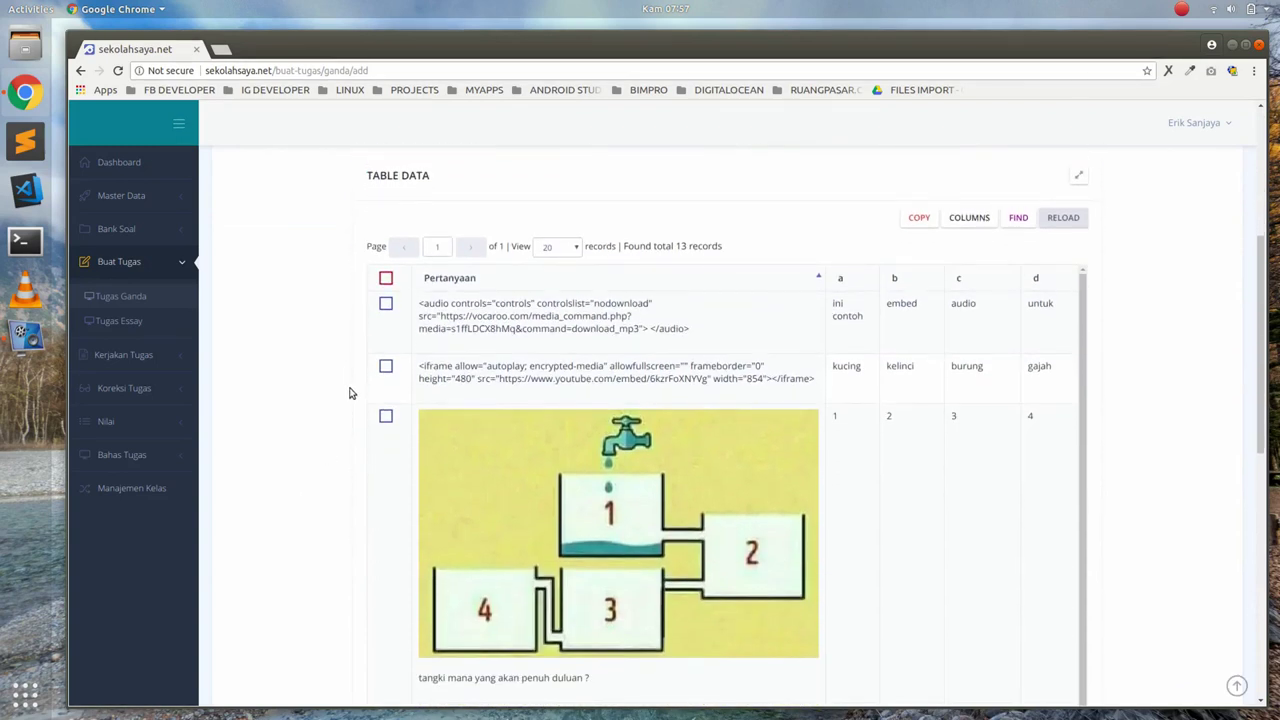
{"action": "left_click", "coordinate": [387, 279]}
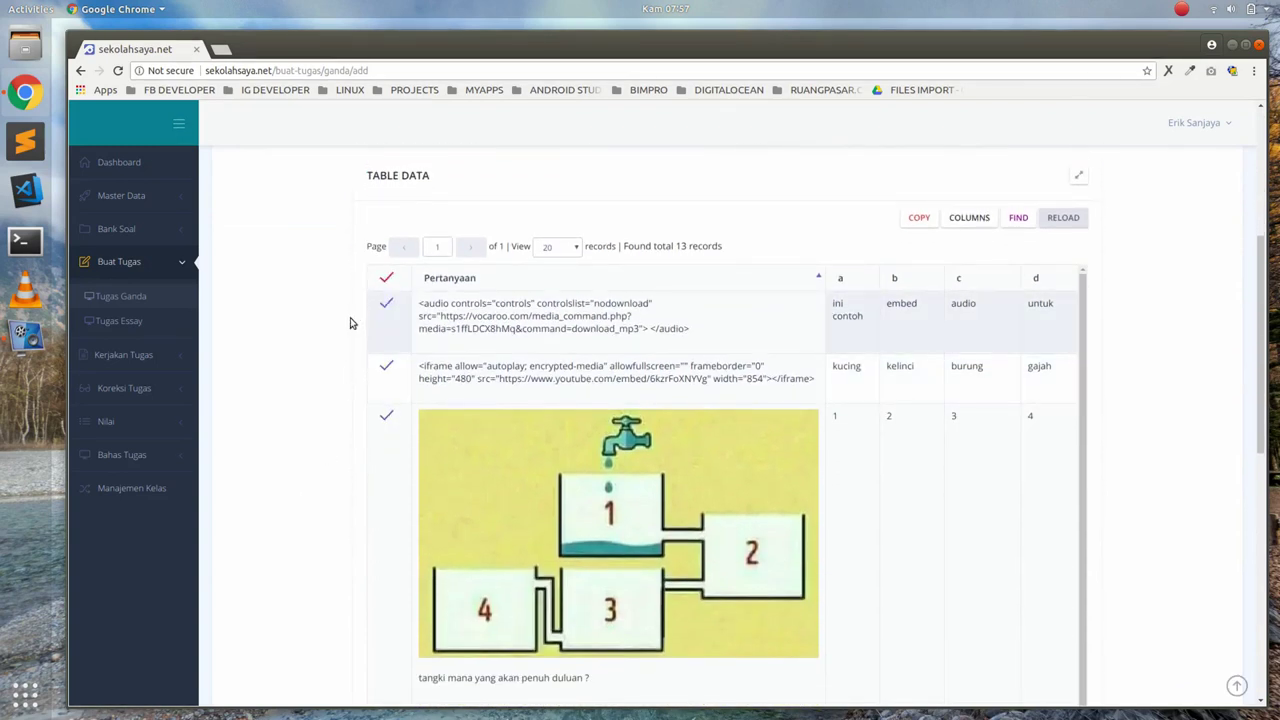
Exclude the questions "ini soal 3" through "ini soal 6" and add the task, confirming the submission.
{"action": "scroll", "coordinate": [355, 375], "scroll_direction": "down", "scroll_amount": 3}
{"action": "scroll", "coordinate": [350, 383], "scroll_direction": "down", "scroll_amount": 8}
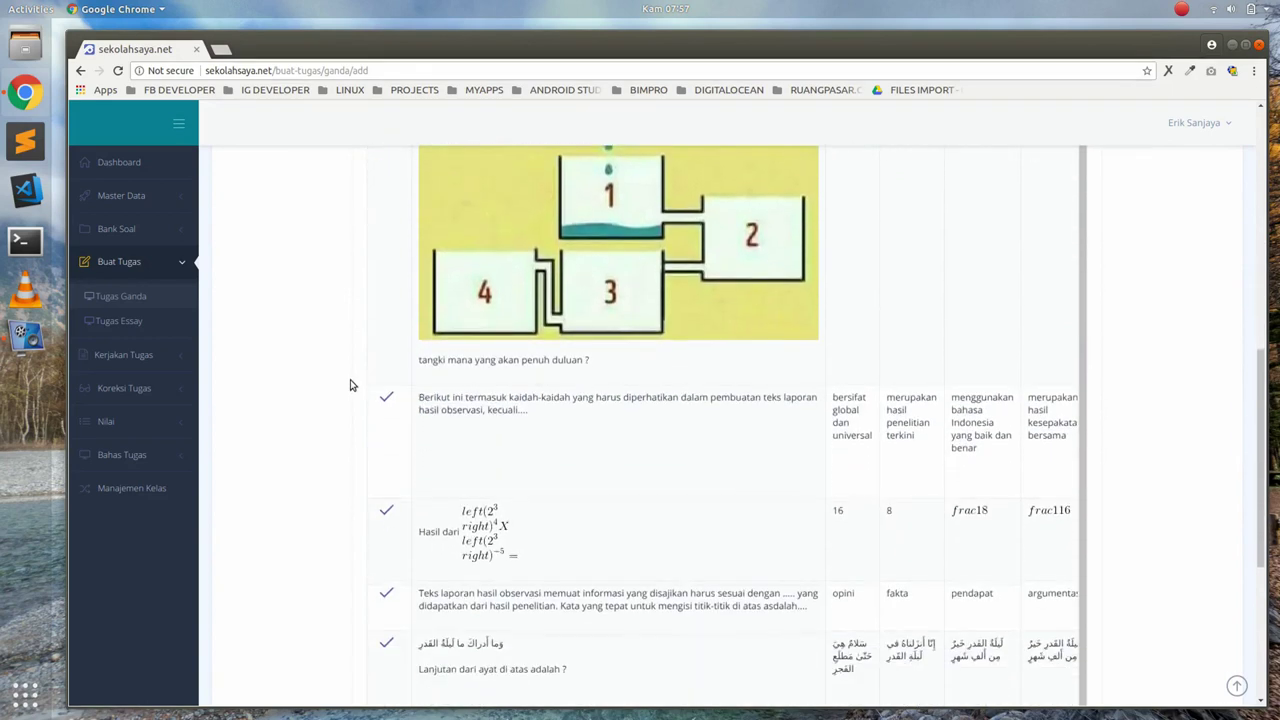
{"action": "scroll", "coordinate": [348, 400], "scroll_direction": "down", "scroll_amount": 1}
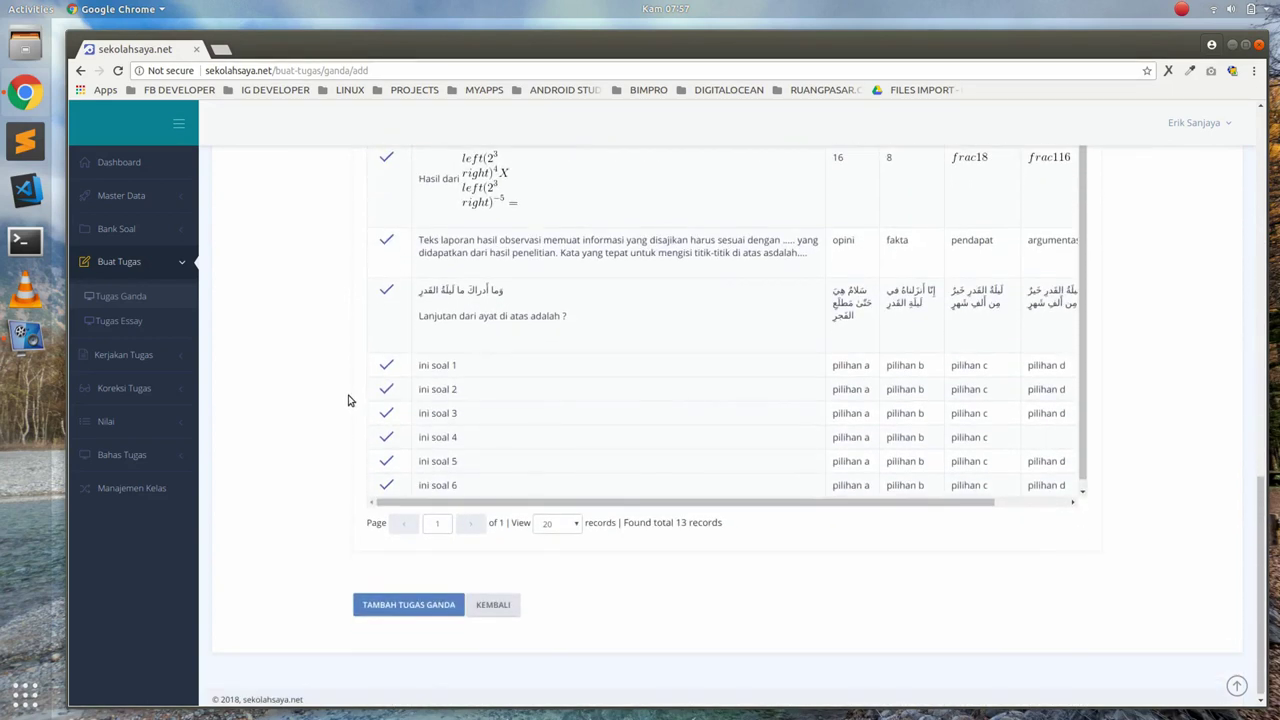
{"action": "left_click", "coordinate": [386, 485]}
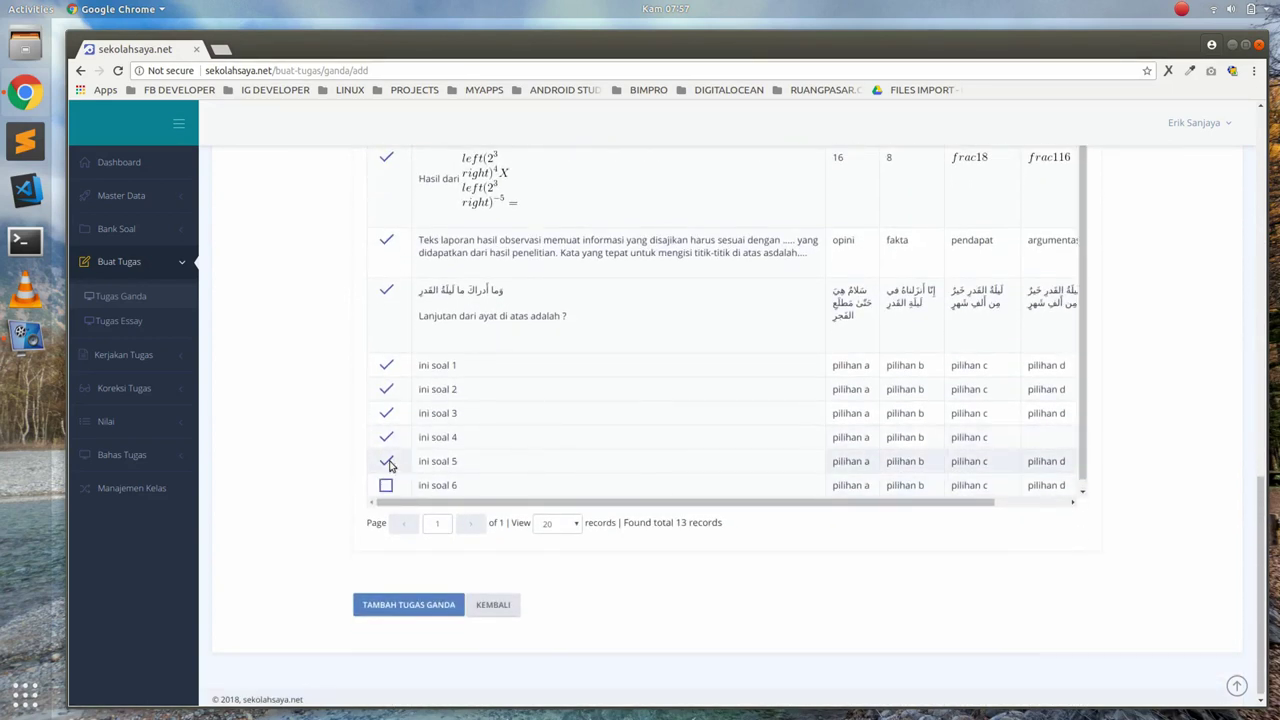
{"action": "left_click", "coordinate": [386, 437]}
{"action": "left_click", "coordinate": [386, 414]}
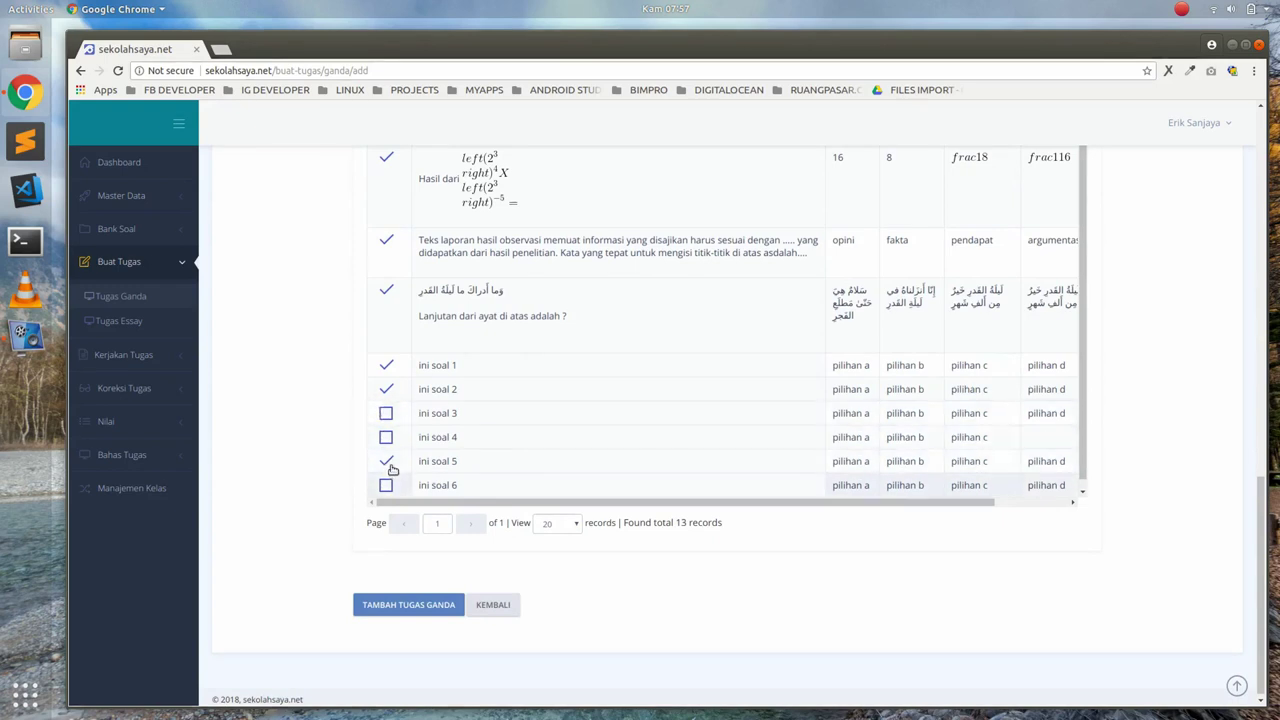
{"action": "left_click", "coordinate": [386, 461]}
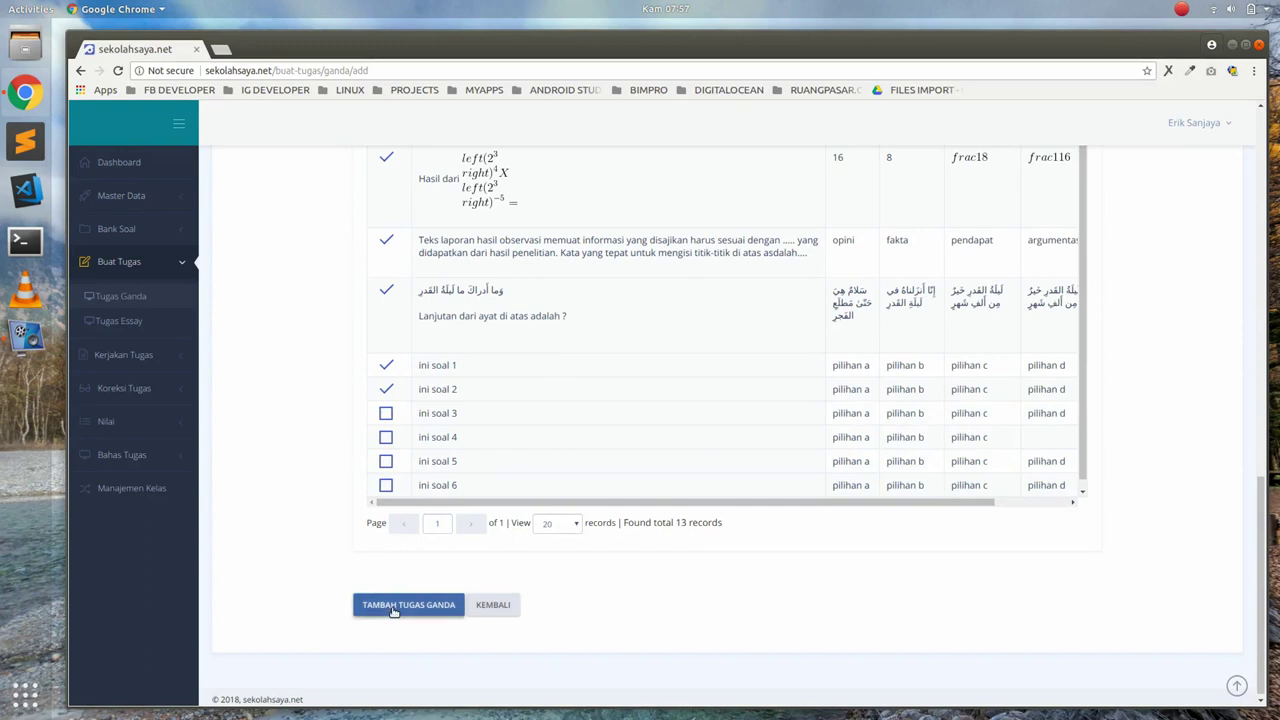
{"action": "left_click", "coordinate": [395, 612]}
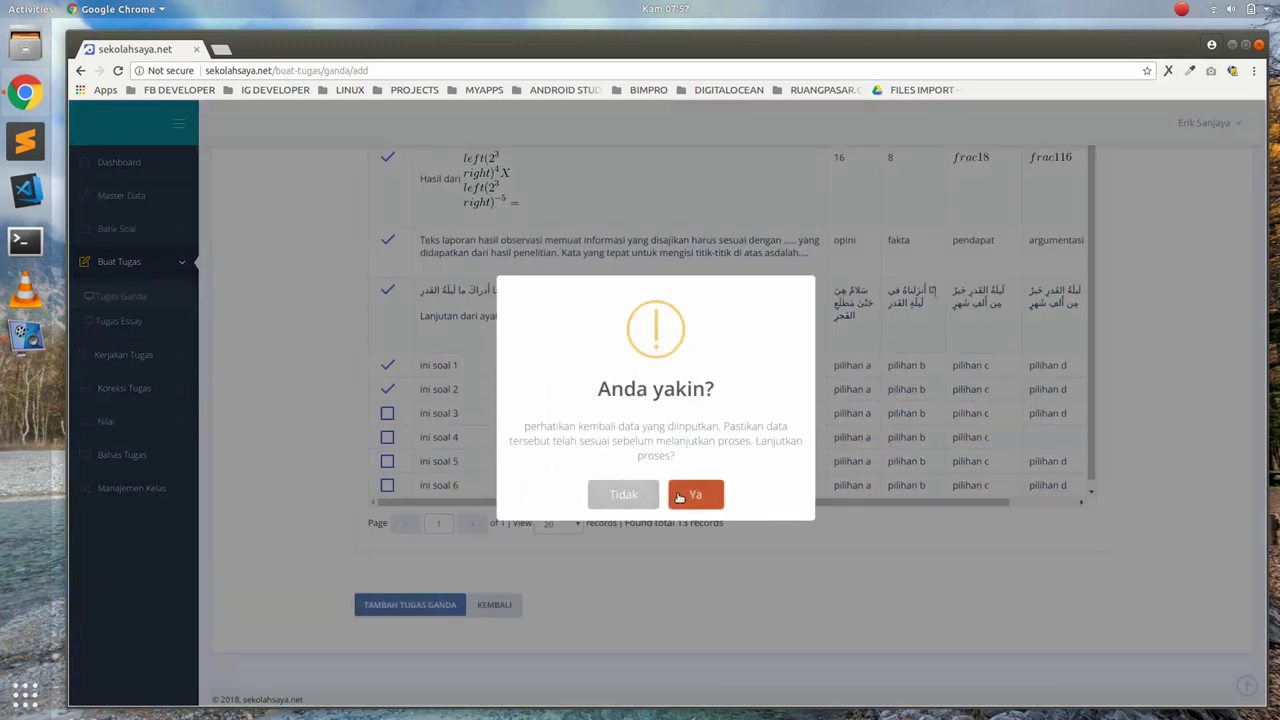
{"action": "left_click", "coordinate": [685, 494]}
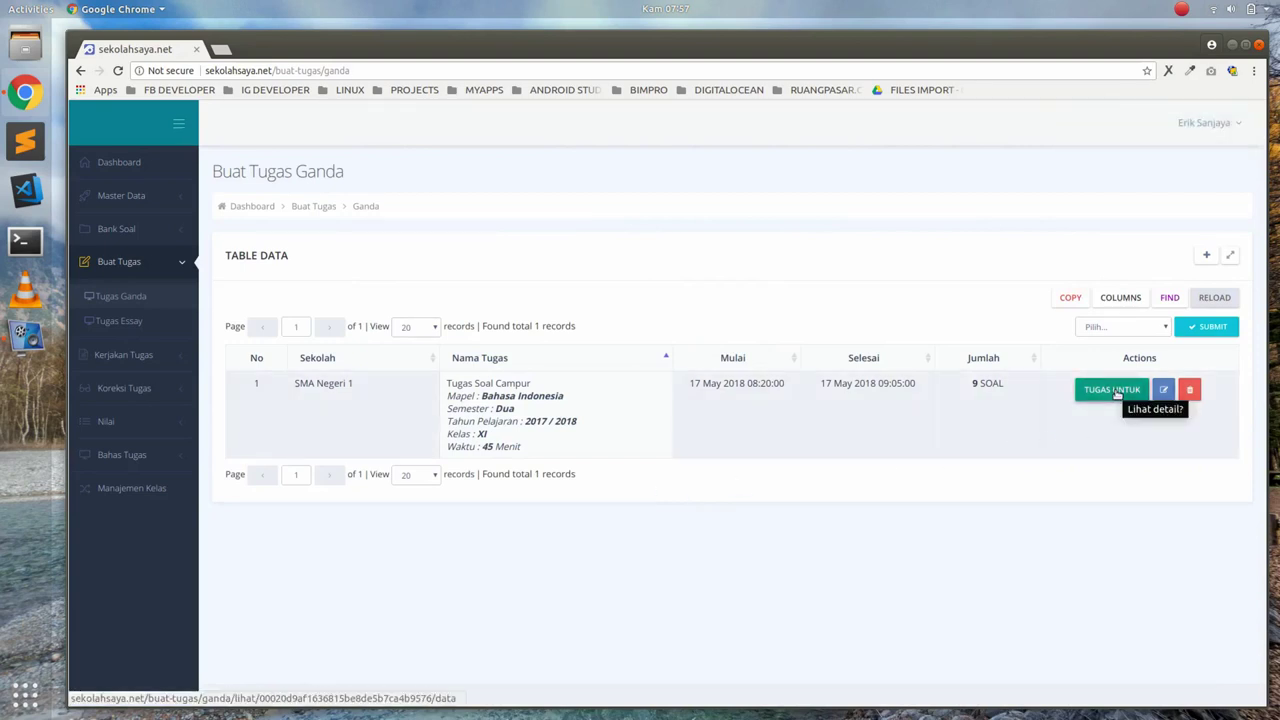
Assign the Tugas Soal Campur task to the class XI IPS 2 using the KELAS target type, and confirm.
{"action": "left_click", "coordinate": [1116, 392]}
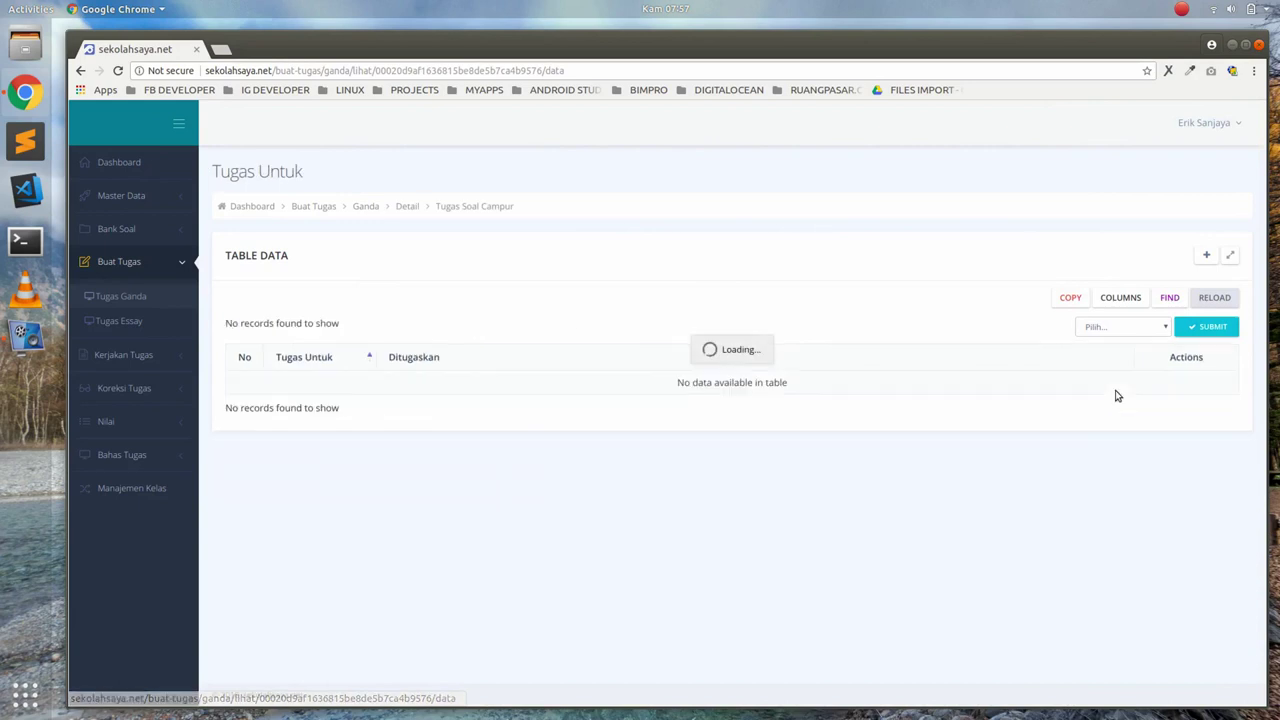
{"action": "left_click", "coordinate": [1207, 257]}
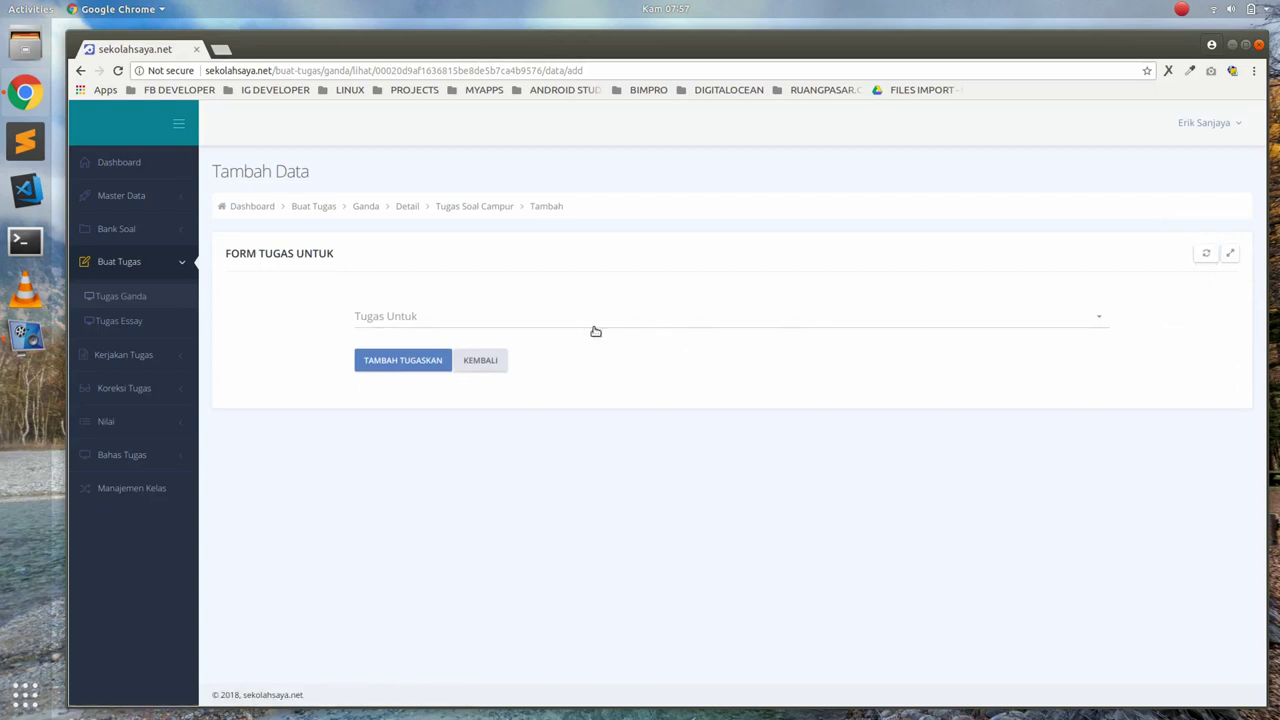
{"action": "left_click", "coordinate": [577, 320]}
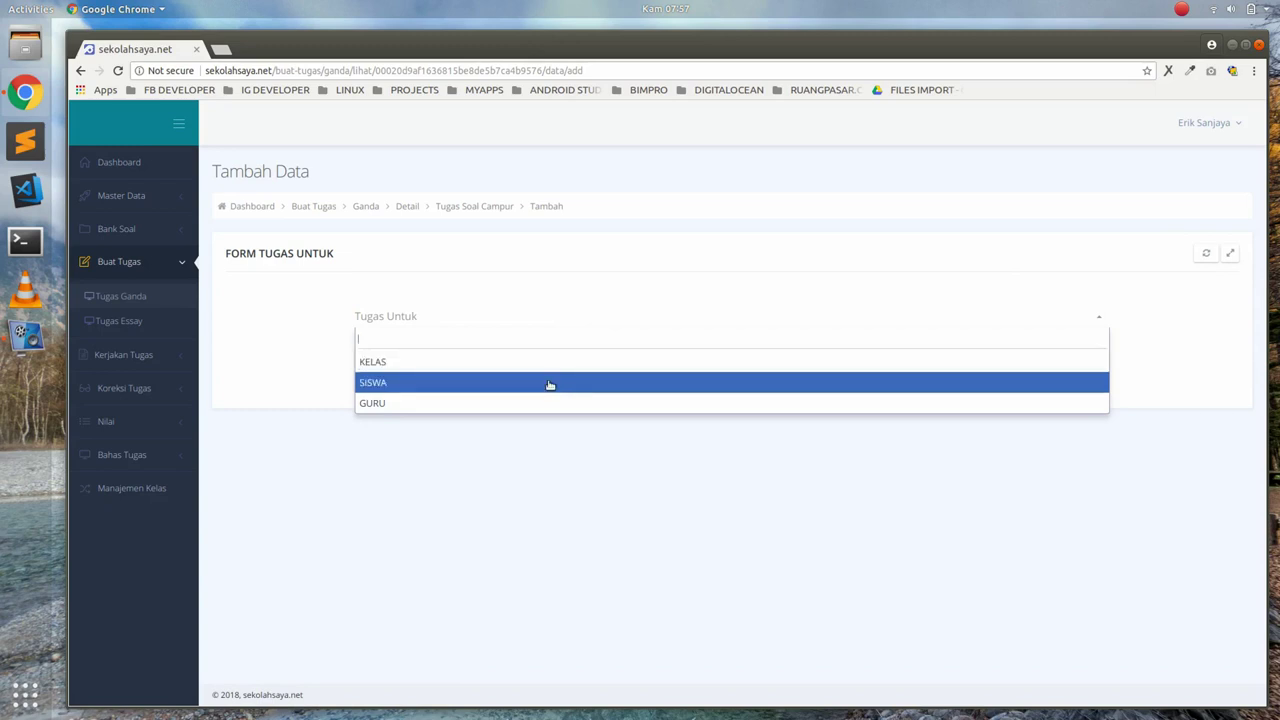
{"action": "left_click", "coordinate": [490, 369]}
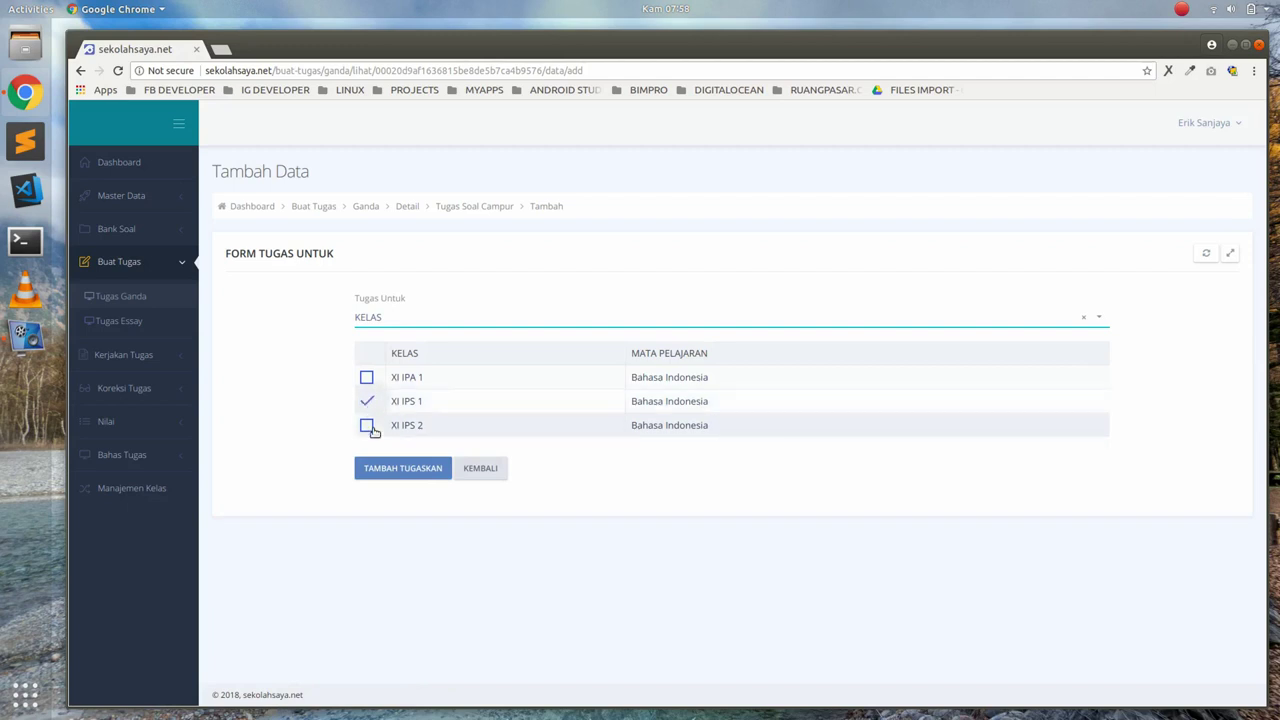
{"action": "left_click", "coordinate": [366, 425]}
{"action": "left_click", "coordinate": [430, 472]}
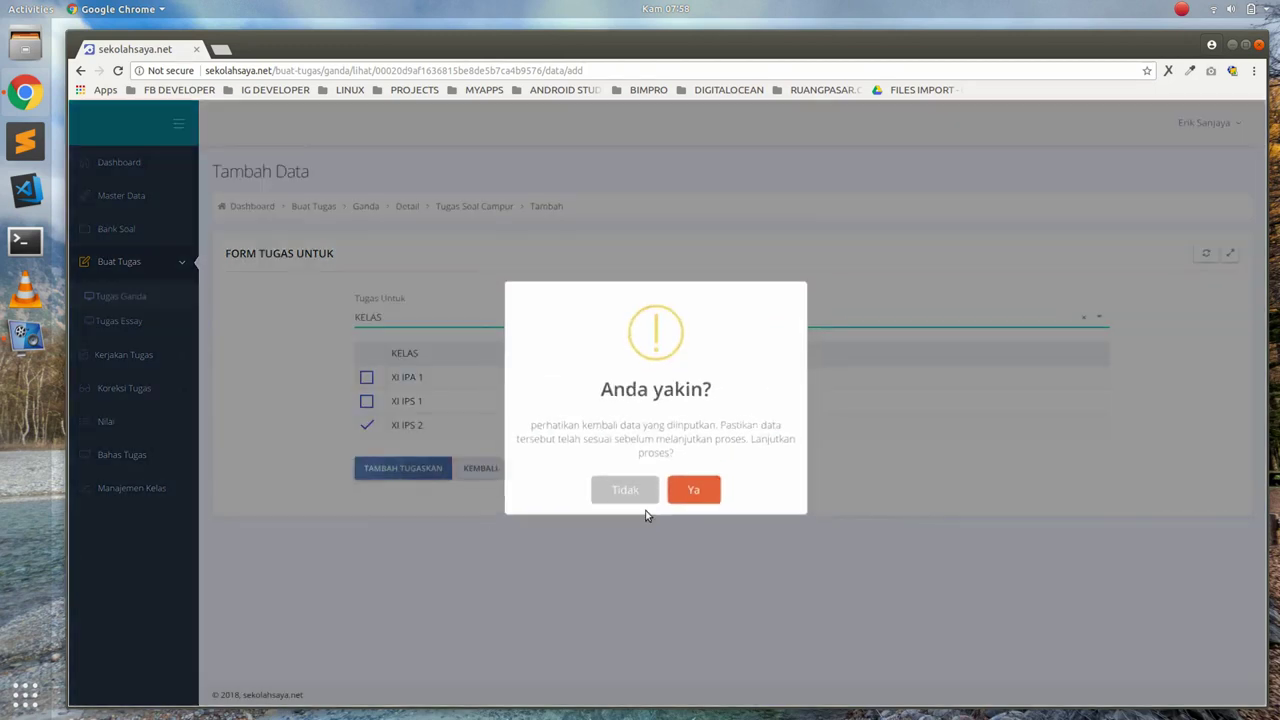
{"action": "left_click", "coordinate": [698, 495]}
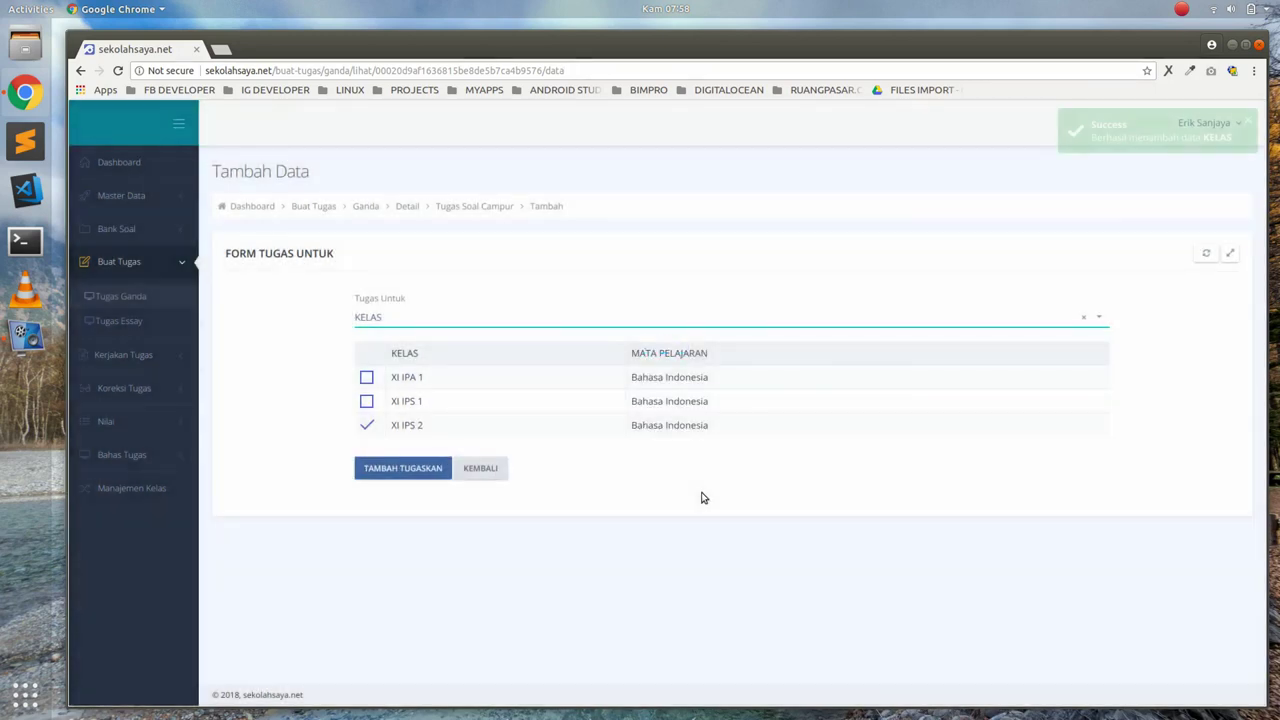
Start another assignment for the task with target type SISWA and class XI IPA 1.
{"action": "left_click", "coordinate": [1205, 257]}
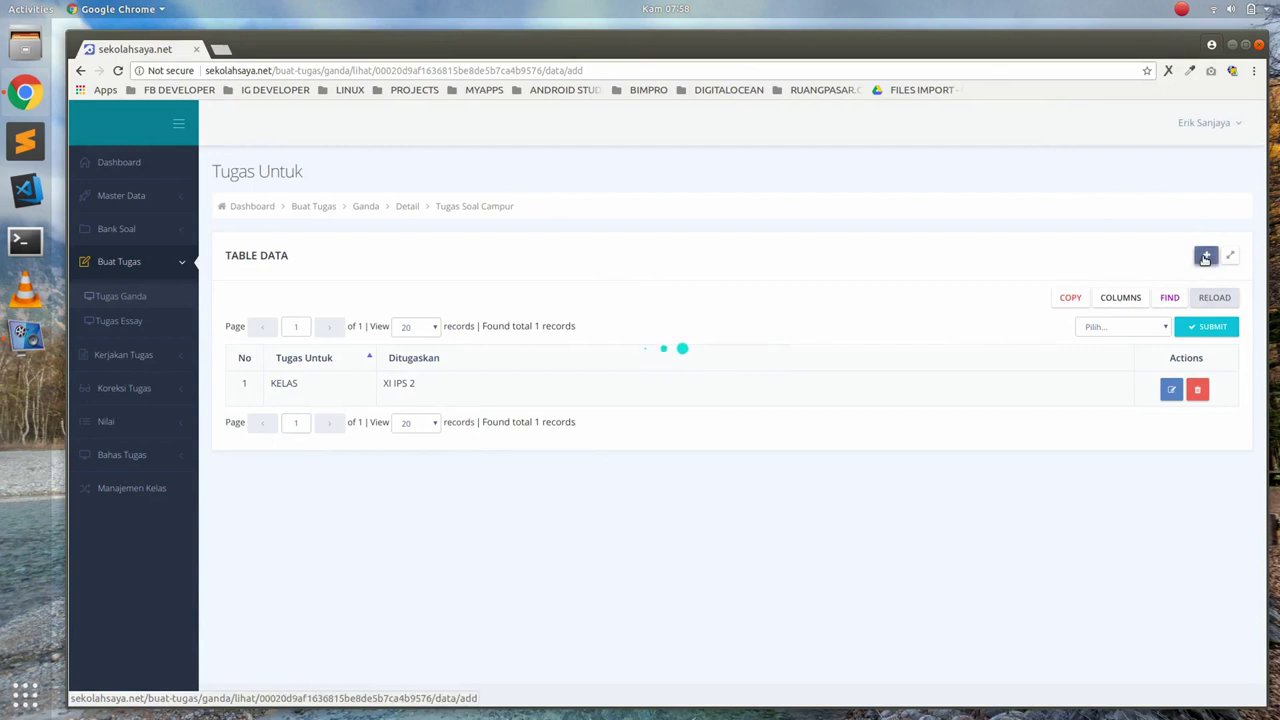
{"action": "left_click", "coordinate": [506, 327]}
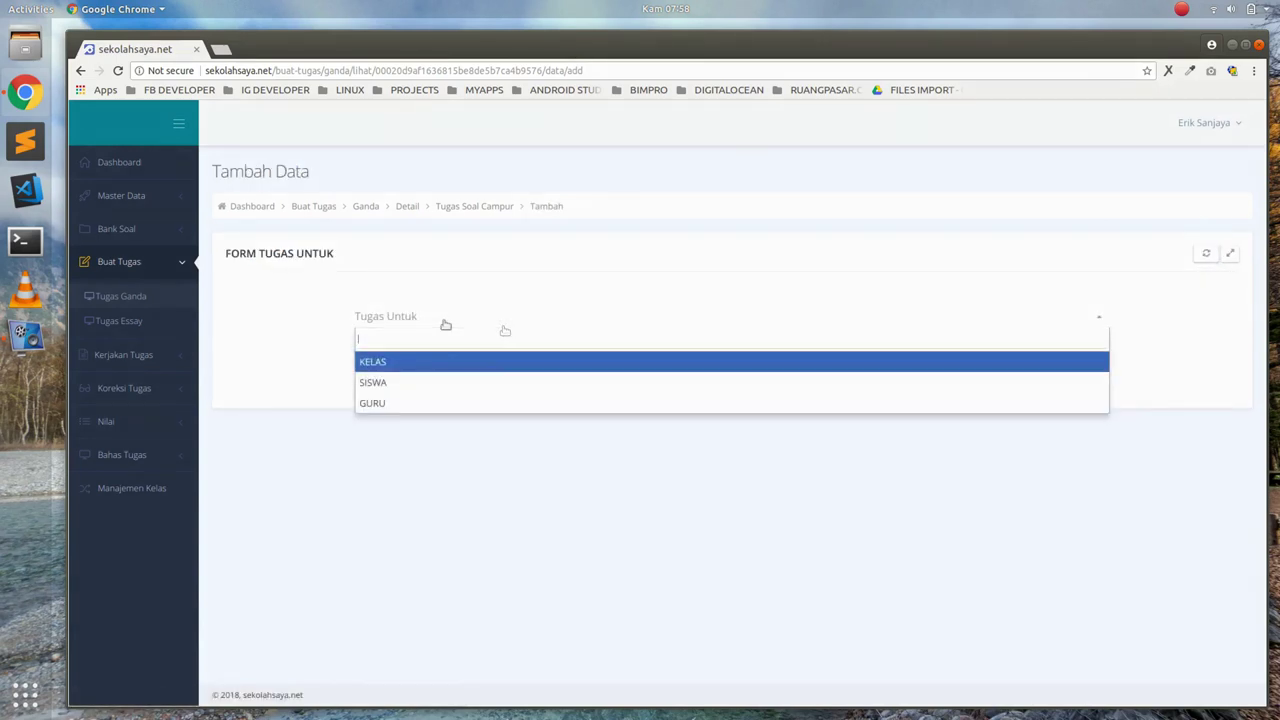
{"action": "left_click", "coordinate": [441, 383]}
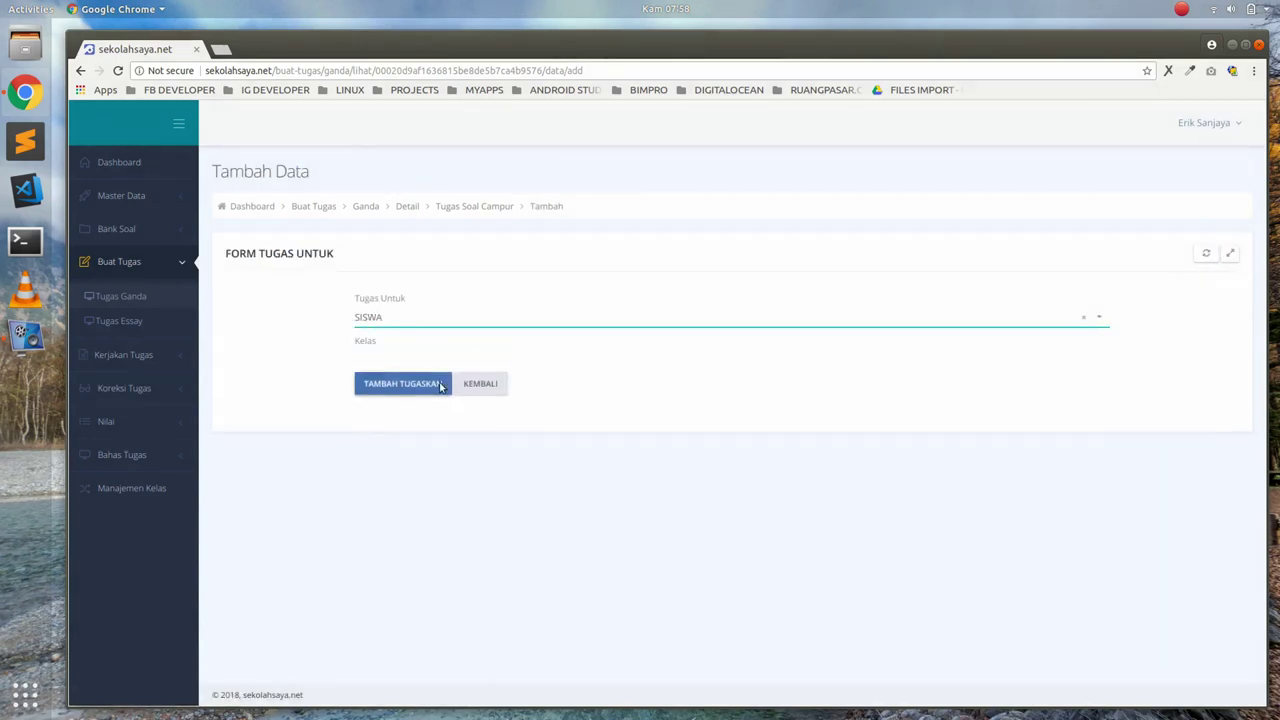
{"action": "left_click", "coordinate": [438, 364]}
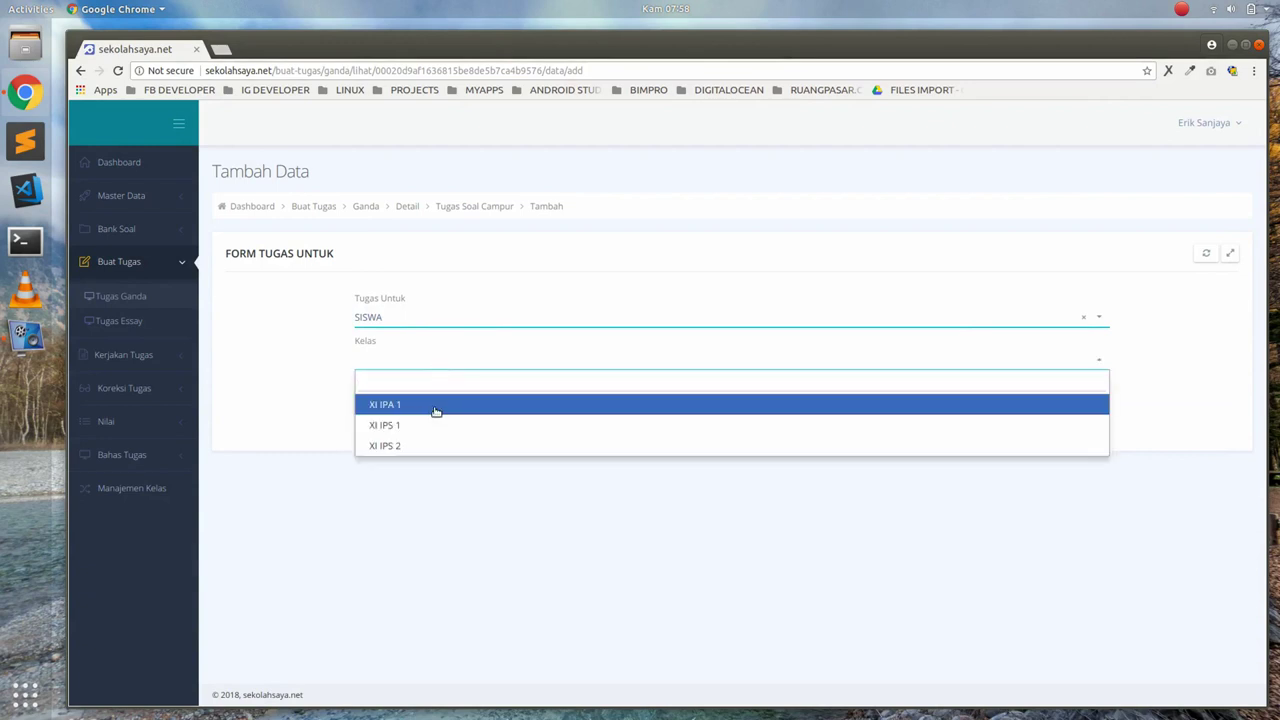
{"action": "left_click", "coordinate": [436, 409]}
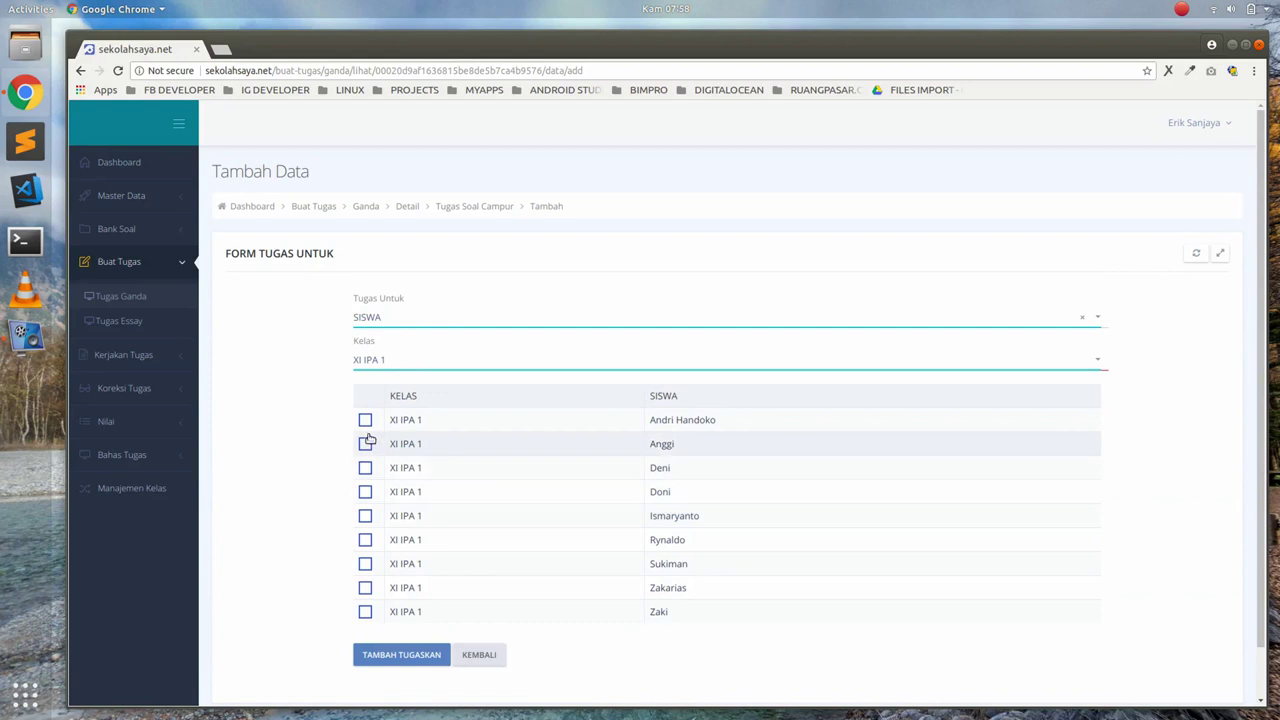
{"action": "left_click", "coordinate": [368, 397]}
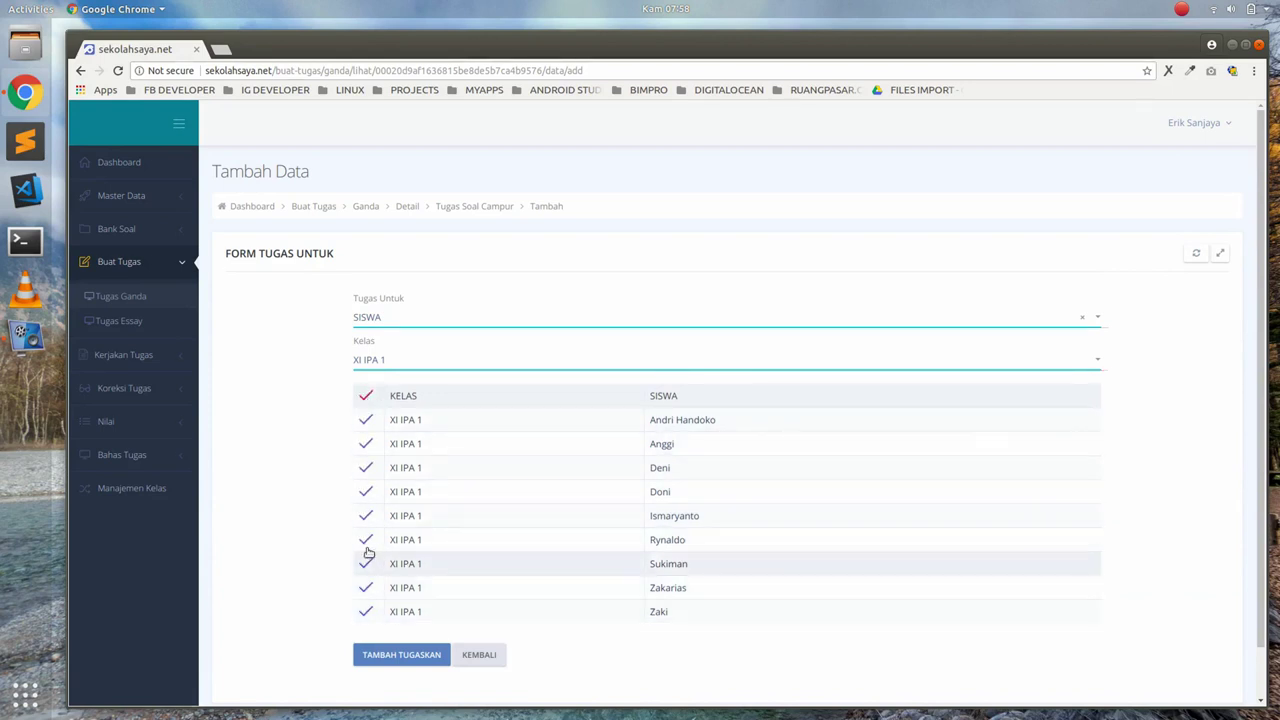
{"action": "left_click", "coordinate": [366, 399]}
{"action": "left_click", "coordinate": [365, 515]}
{"action": "left_click", "coordinate": [365, 539]}
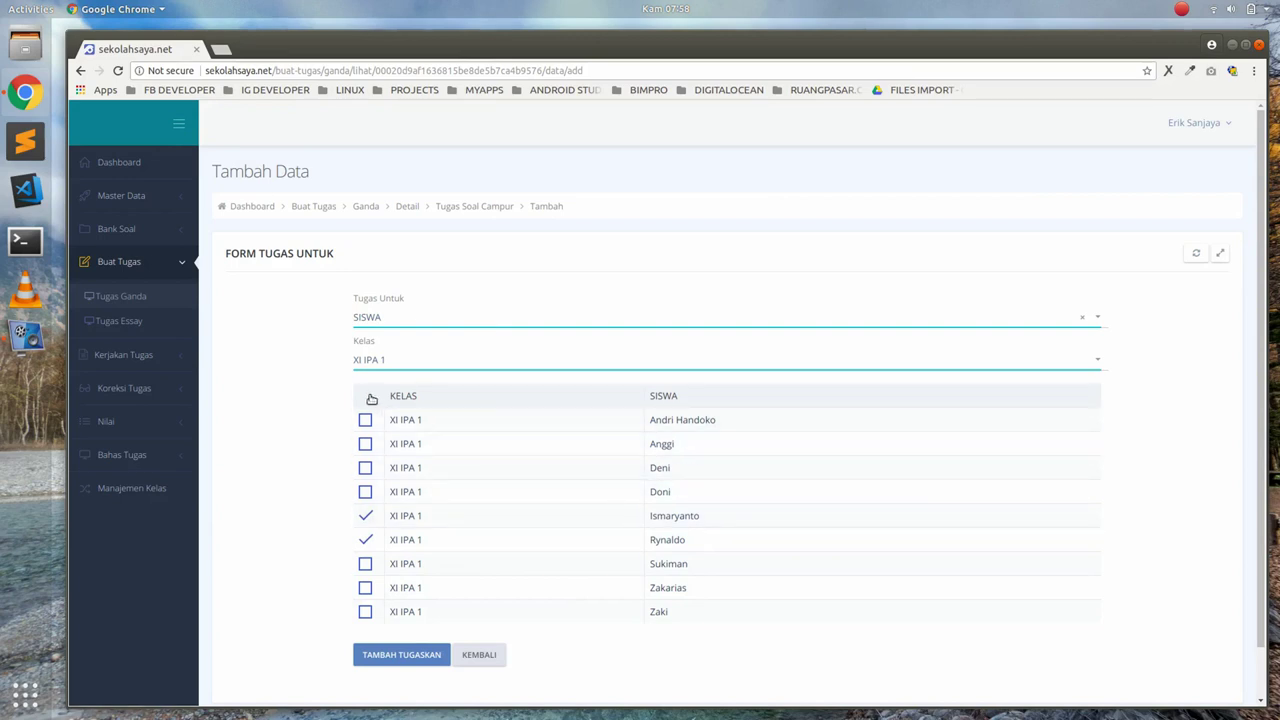
Select all students of class XI IPA 1 and add the assignment, confirming the submission.
{"action": "left_click", "coordinate": [367, 398]}
{"action": "left_click", "coordinate": [401, 654]}
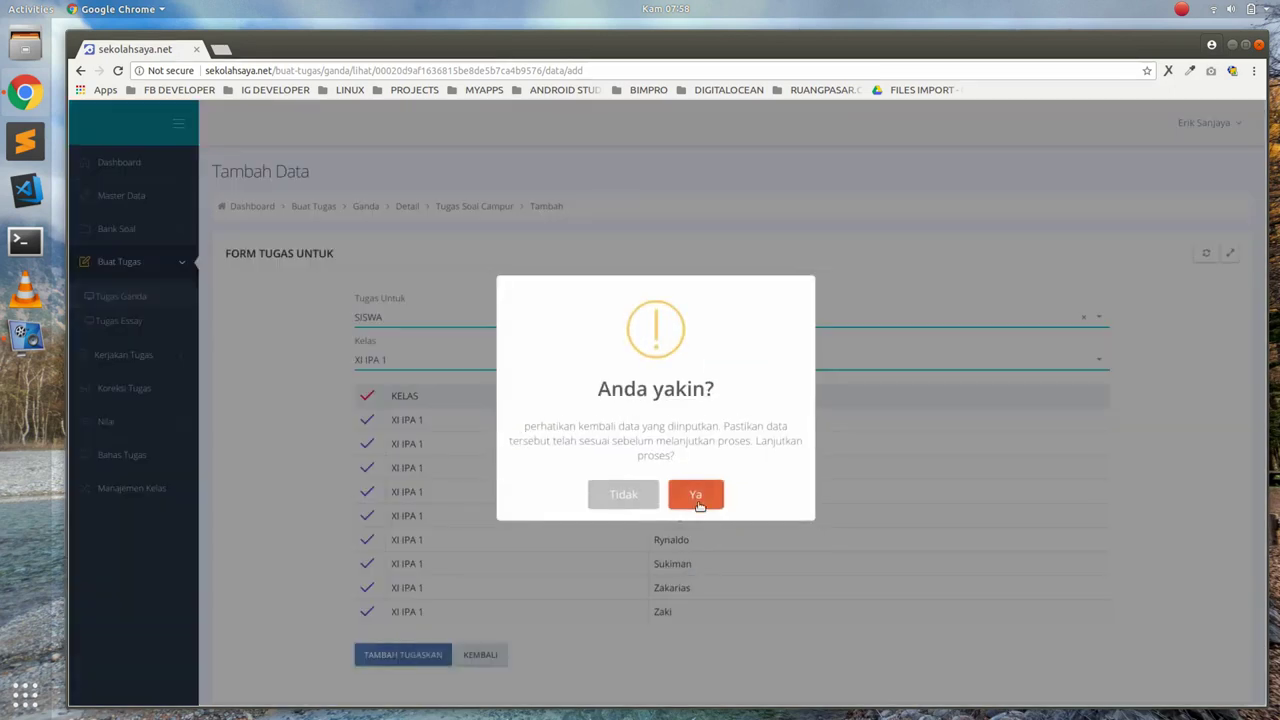
{"action": "left_click", "coordinate": [690, 492]}
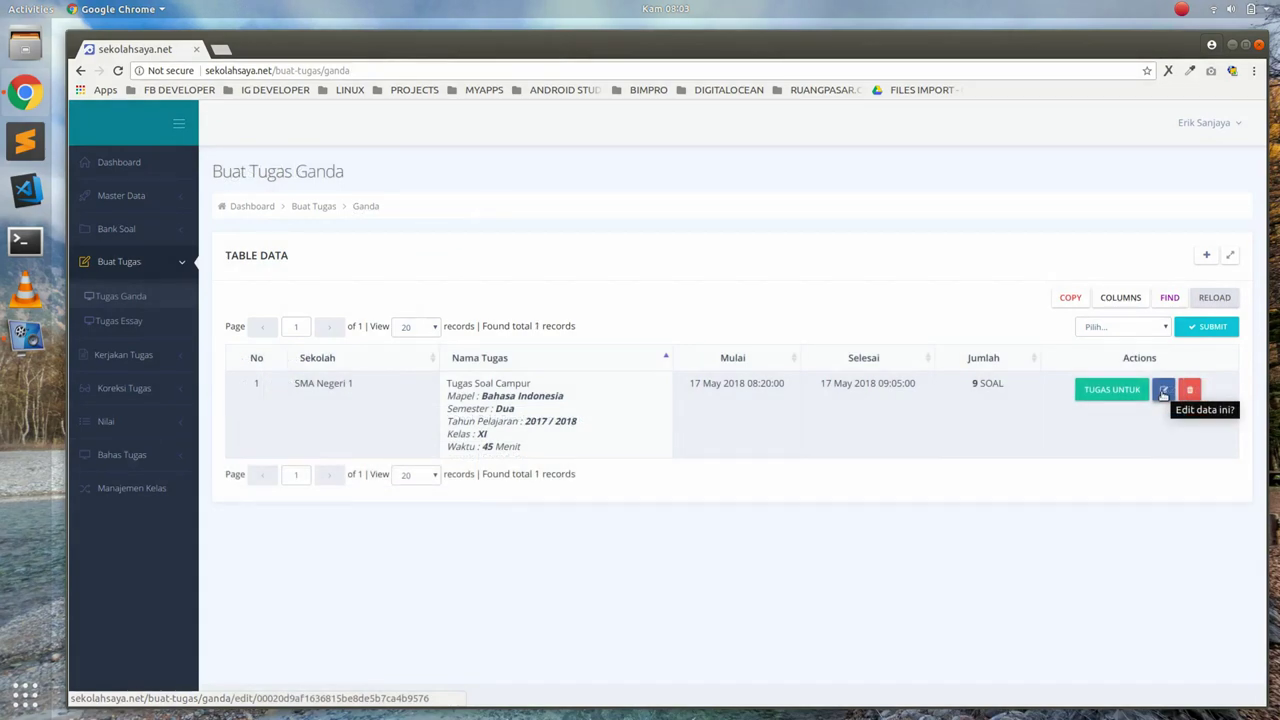
Edit the Tugas Soal Campur task to remove the question "ini soal 2", and save the update with confirmation.
{"action": "left_click", "coordinate": [1163, 390]}
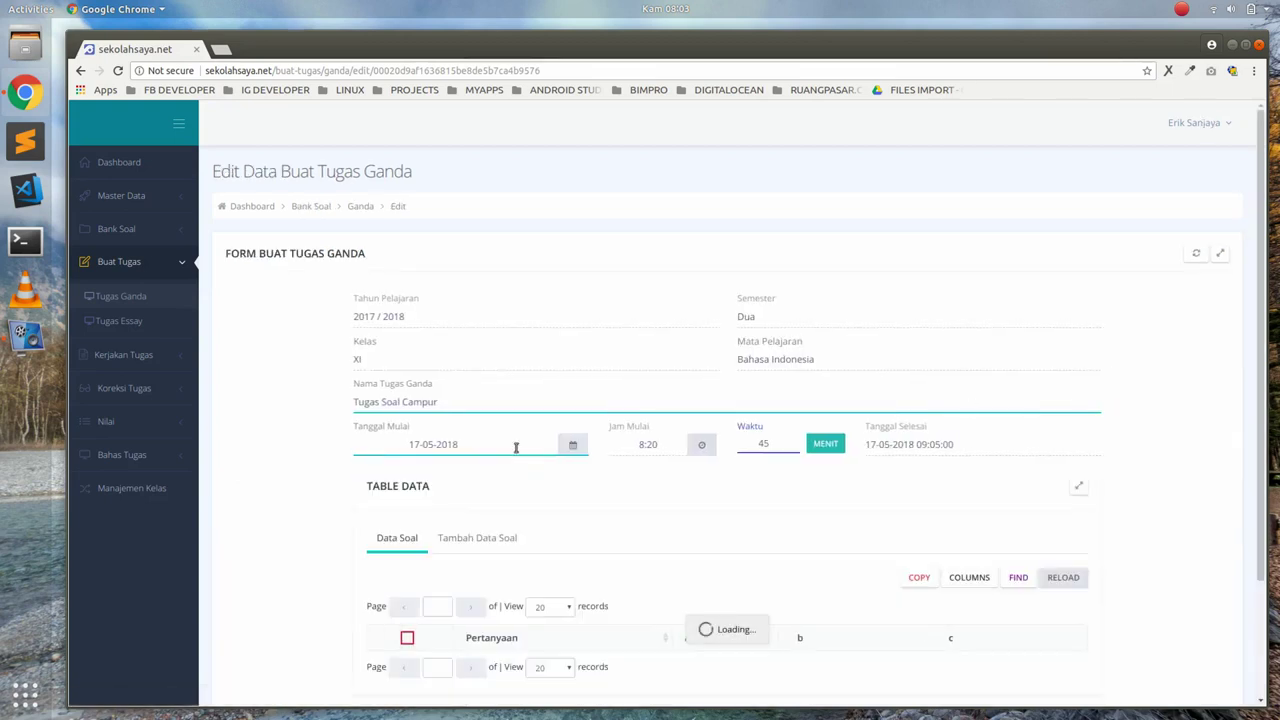
{"action": "scroll", "coordinate": [274, 514], "scroll_direction": "down", "scroll_amount": 2}
{"action": "scroll", "coordinate": [278, 510], "scroll_direction": "down", "scroll_amount": 6}
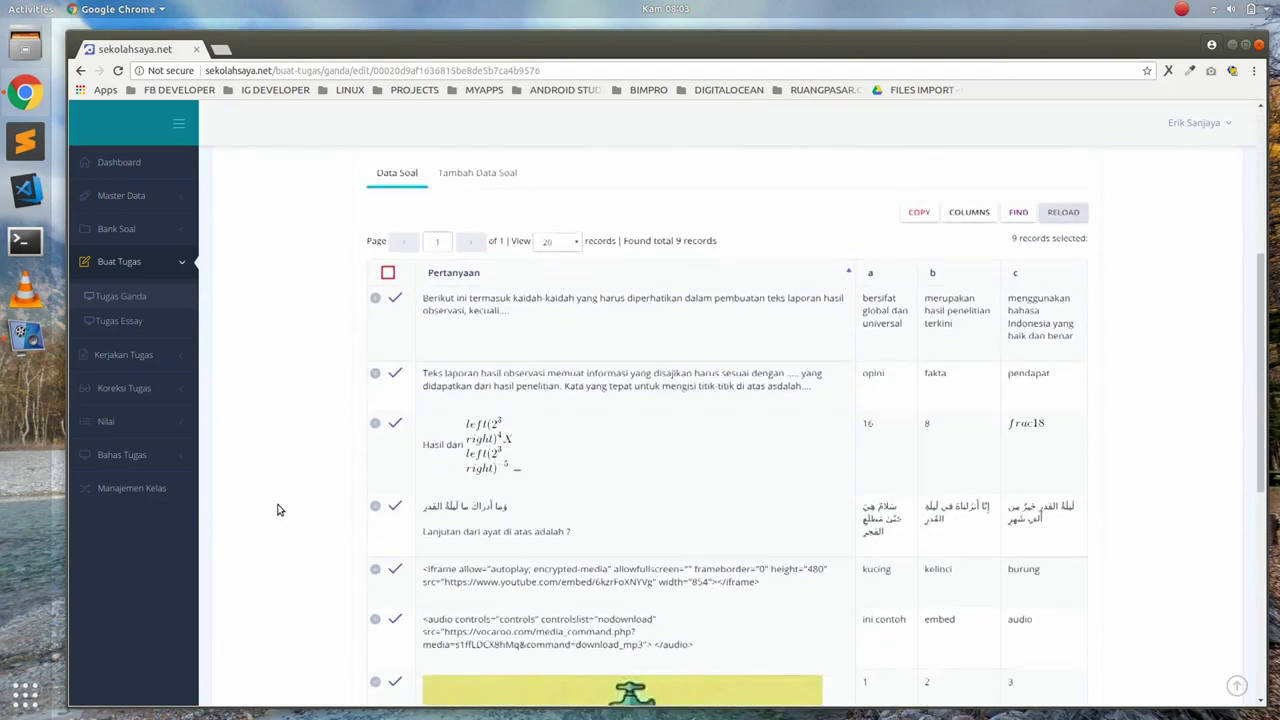
{"action": "scroll", "coordinate": [295, 503], "scroll_direction": "down", "scroll_amount": 2}
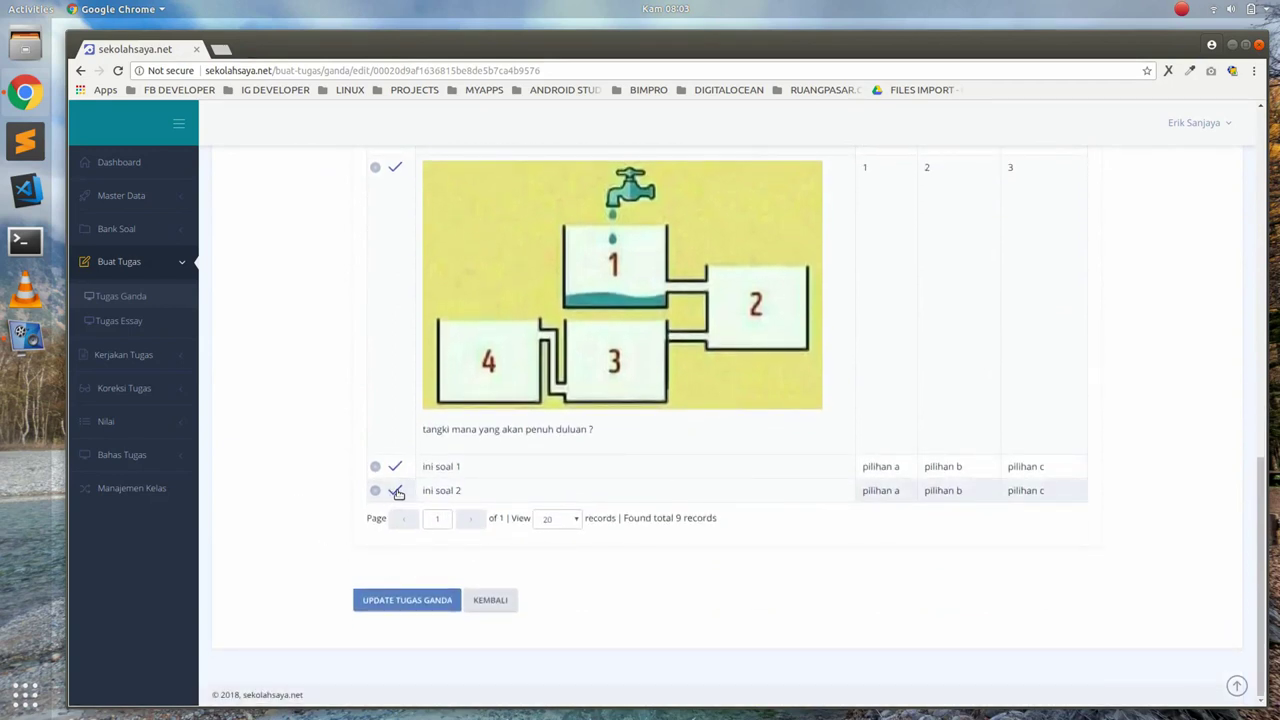
{"action": "left_click", "coordinate": [396, 491]}
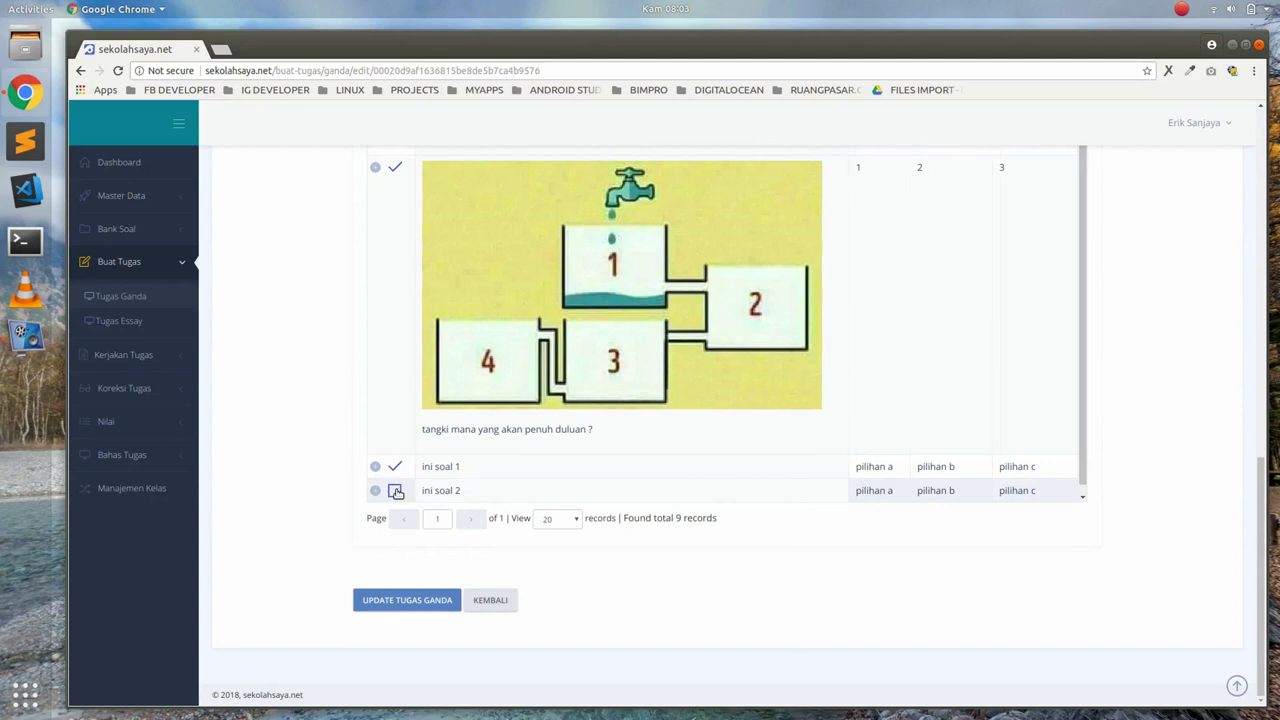
{"action": "left_click", "coordinate": [410, 601]}
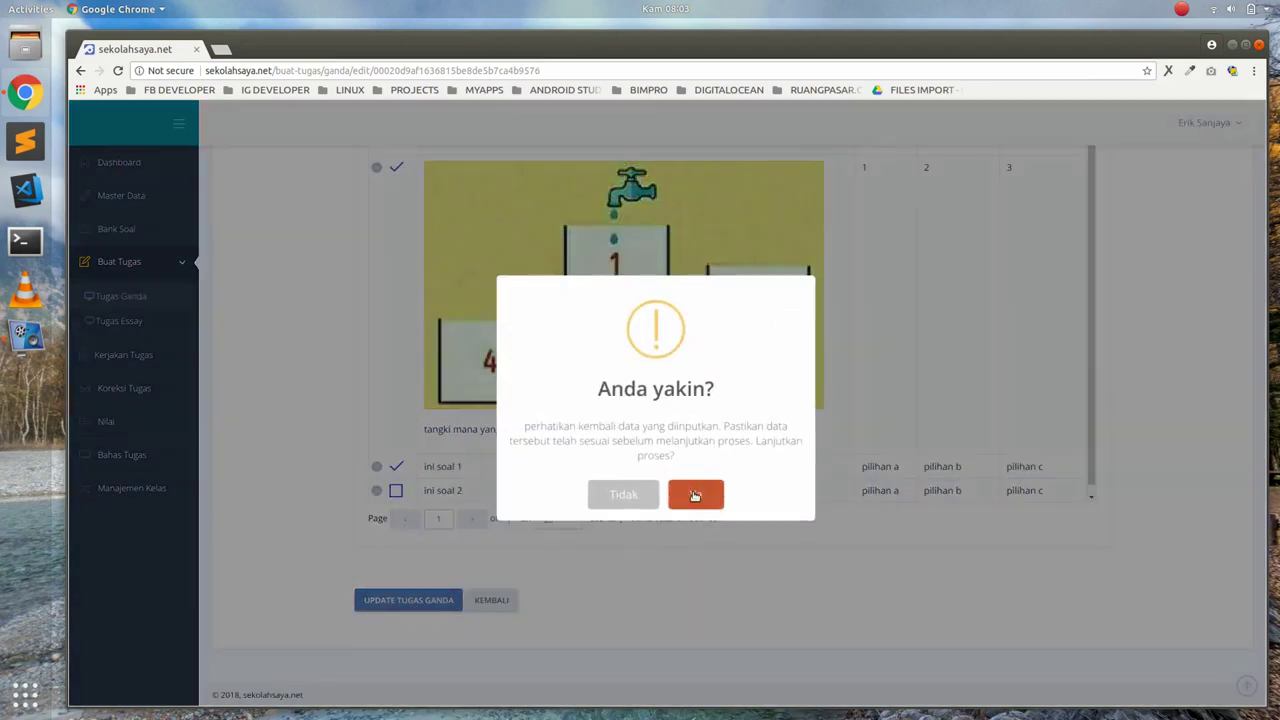
{"action": "left_click", "coordinate": [695, 496]}
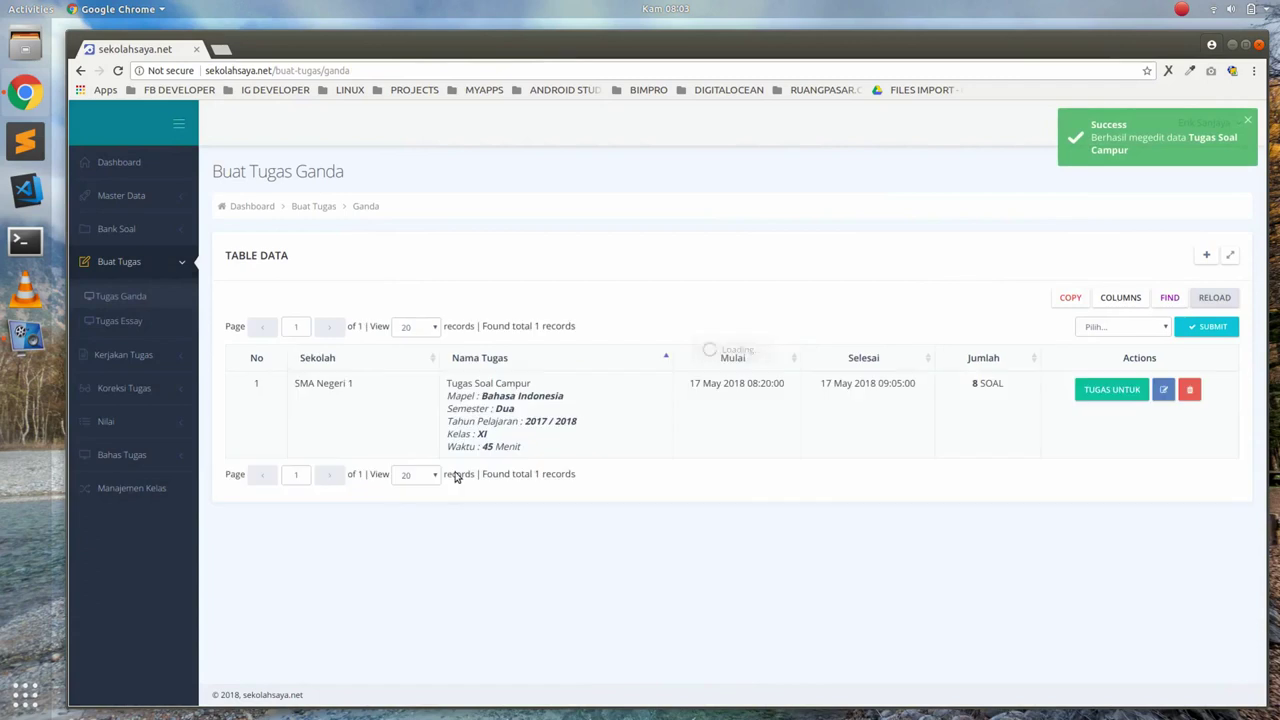
Reopen Tugas Soal Campur for editing and choose the question bank UAS Mei 2018 Bahasa Indonesia for adding questions.
{"action": "left_click", "coordinate": [1164, 391]}
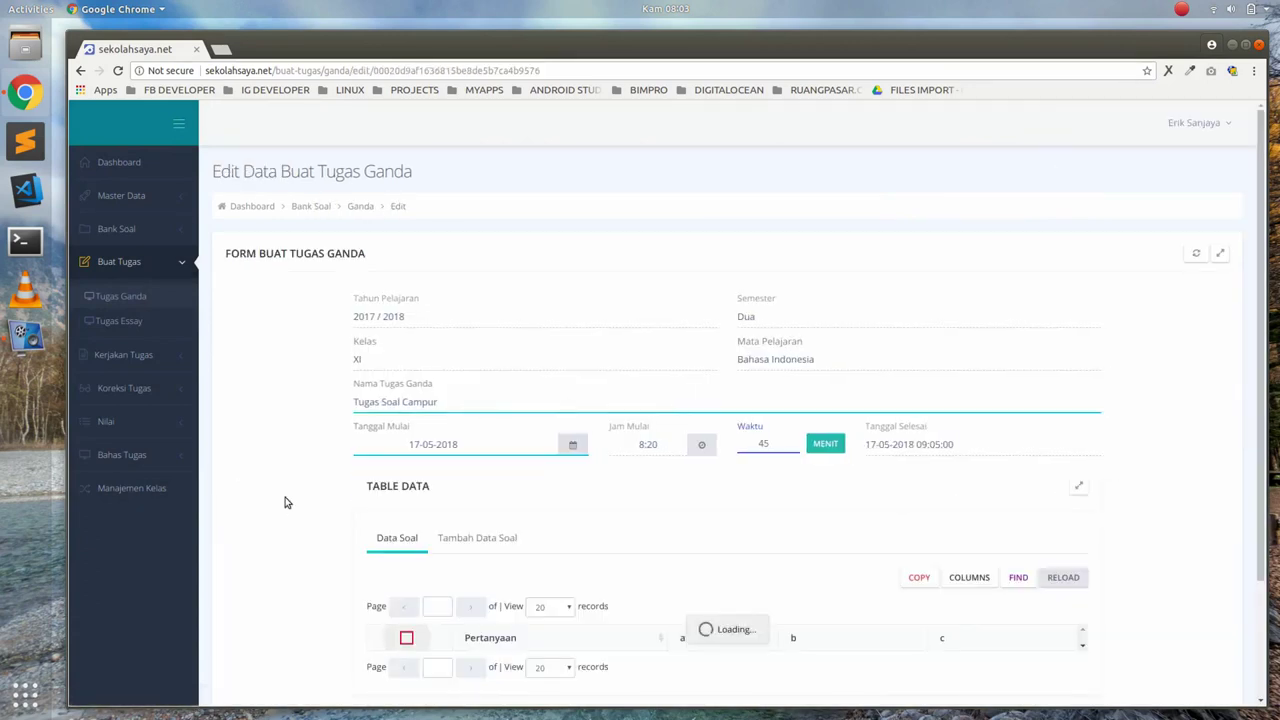
{"action": "scroll", "coordinate": [305, 512], "scroll_direction": "down", "scroll_amount": 4}
{"action": "scroll", "coordinate": [310, 516], "scroll_direction": "down", "scroll_amount": 6}
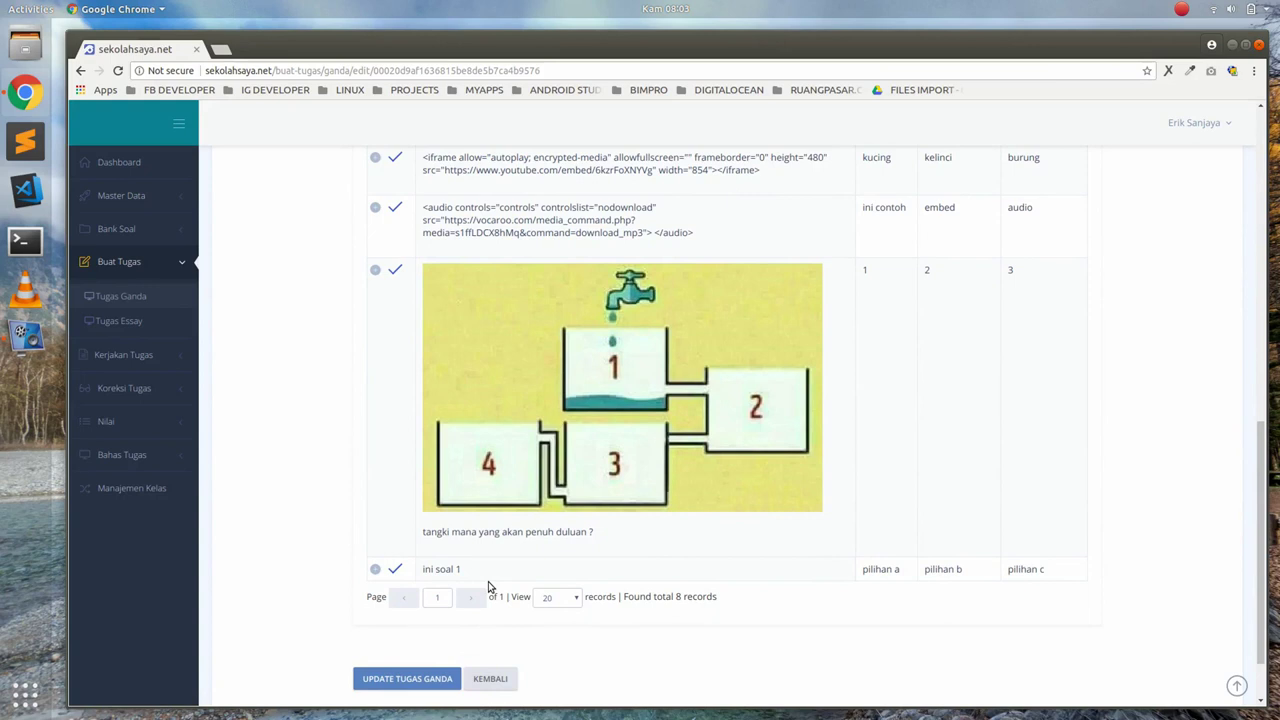
{"action": "scroll", "coordinate": [488, 588], "scroll_direction": "up", "scroll_amount": 5}
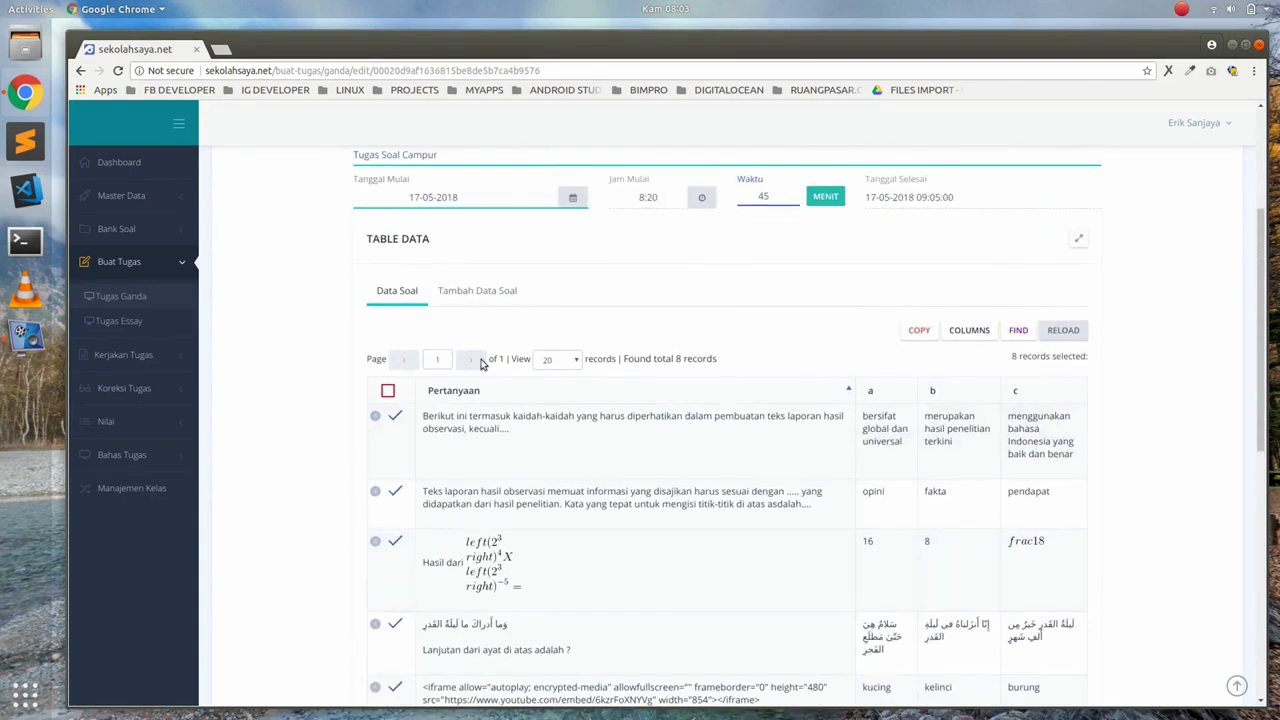
{"action": "left_click", "coordinate": [477, 291]}
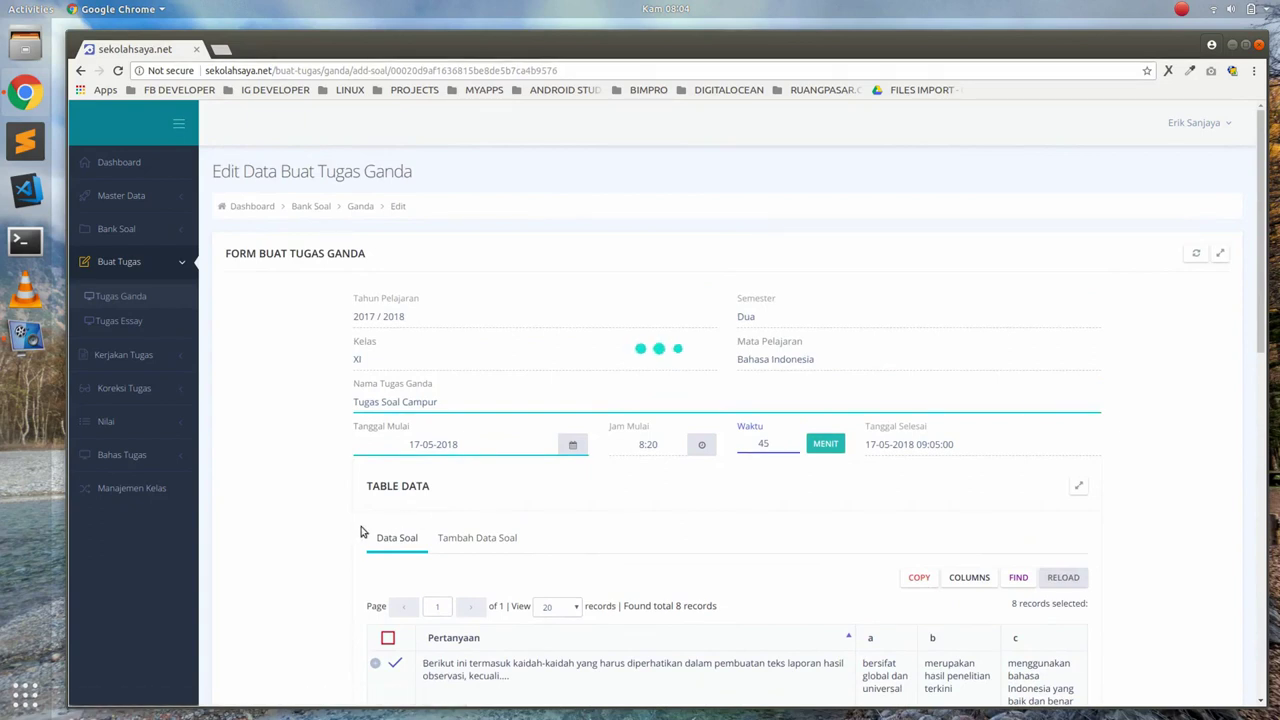
{"action": "left_click", "coordinate": [380, 488]}
{"action": "left_click", "coordinate": [403, 536]}
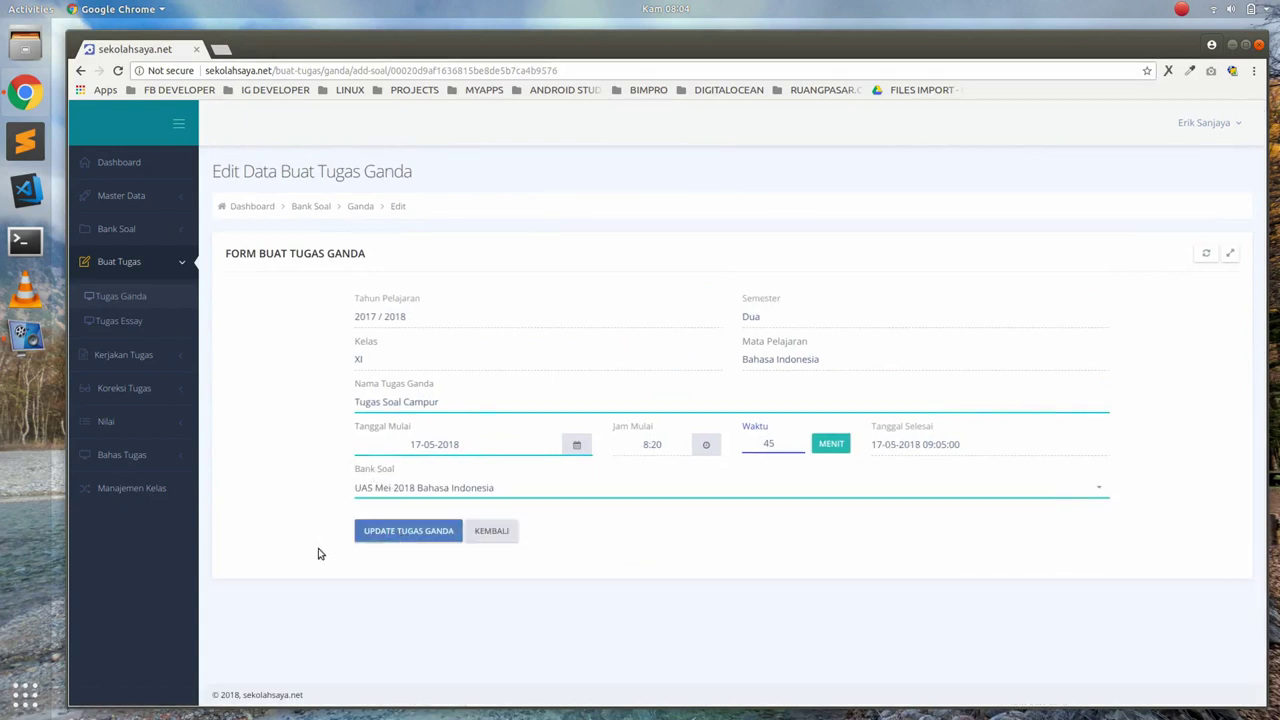
Add the question "ini soal 6" to the task, confirm the update, and review the task's question list.
{"action": "scroll", "coordinate": [318, 554], "scroll_direction": "down", "scroll_amount": 3}
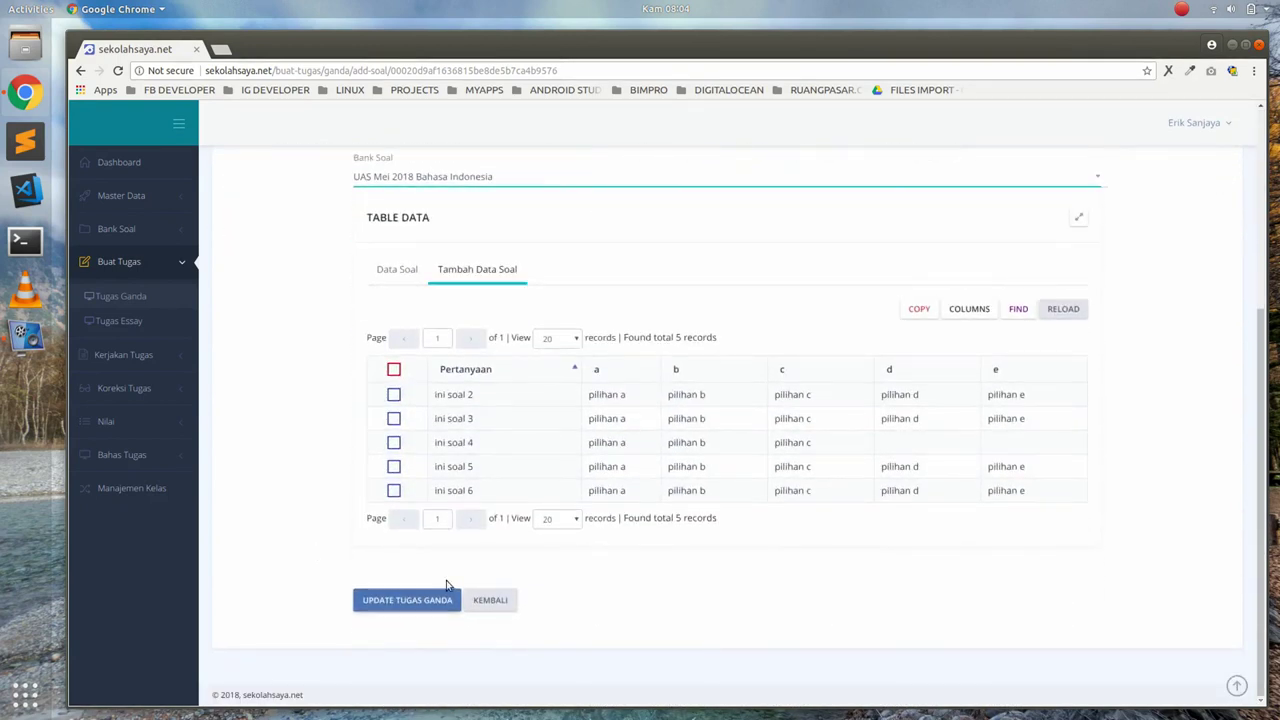
{"action": "left_click", "coordinate": [395, 492]}
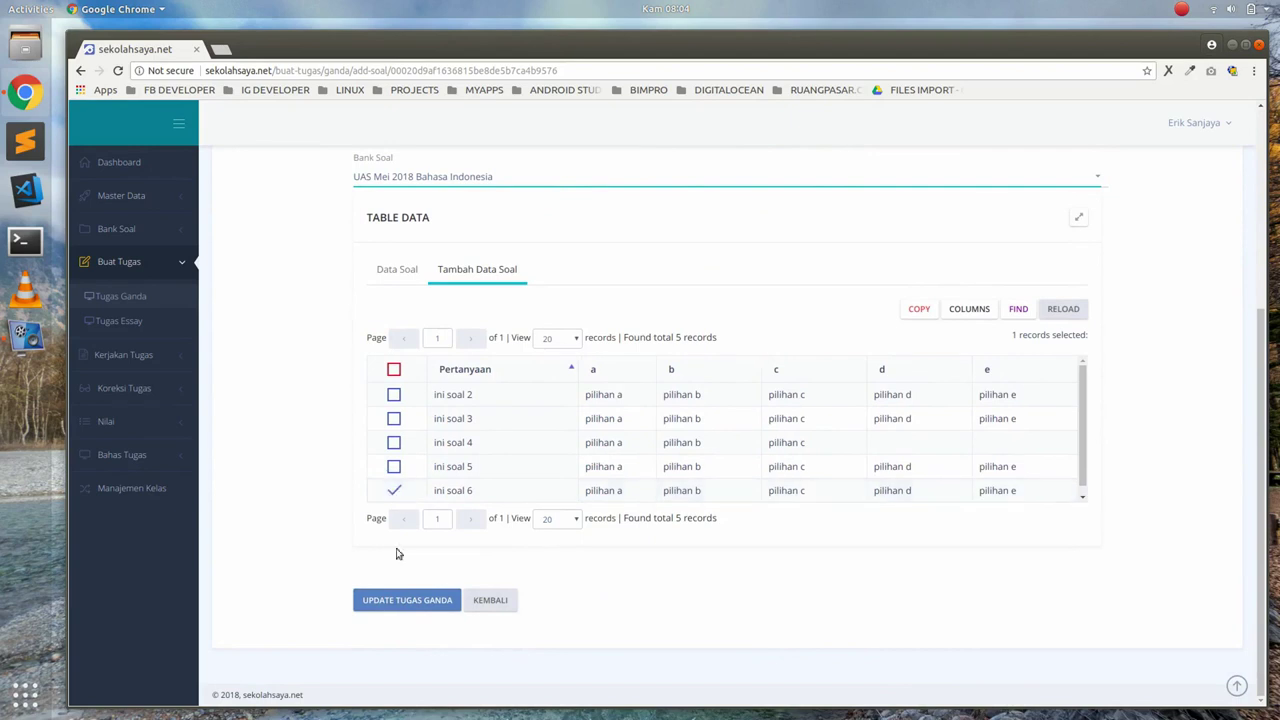
{"action": "left_click", "coordinate": [400, 601]}
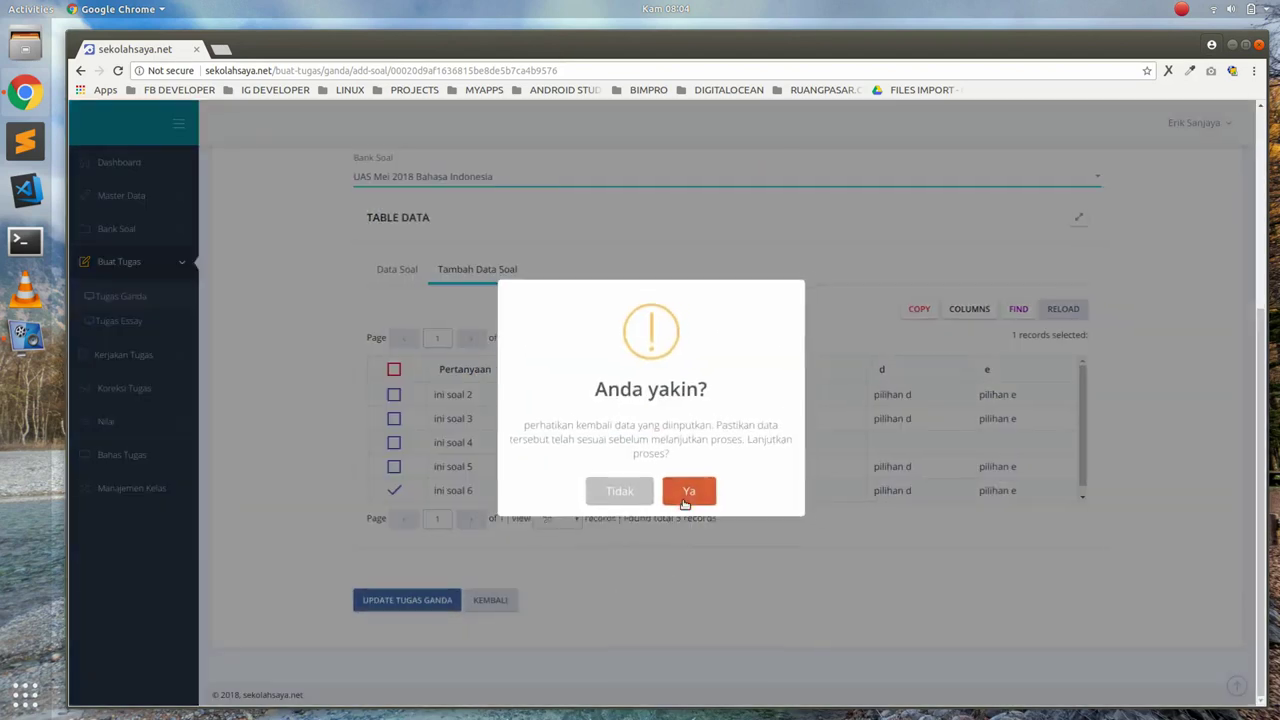
{"action": "left_click", "coordinate": [688, 495]}
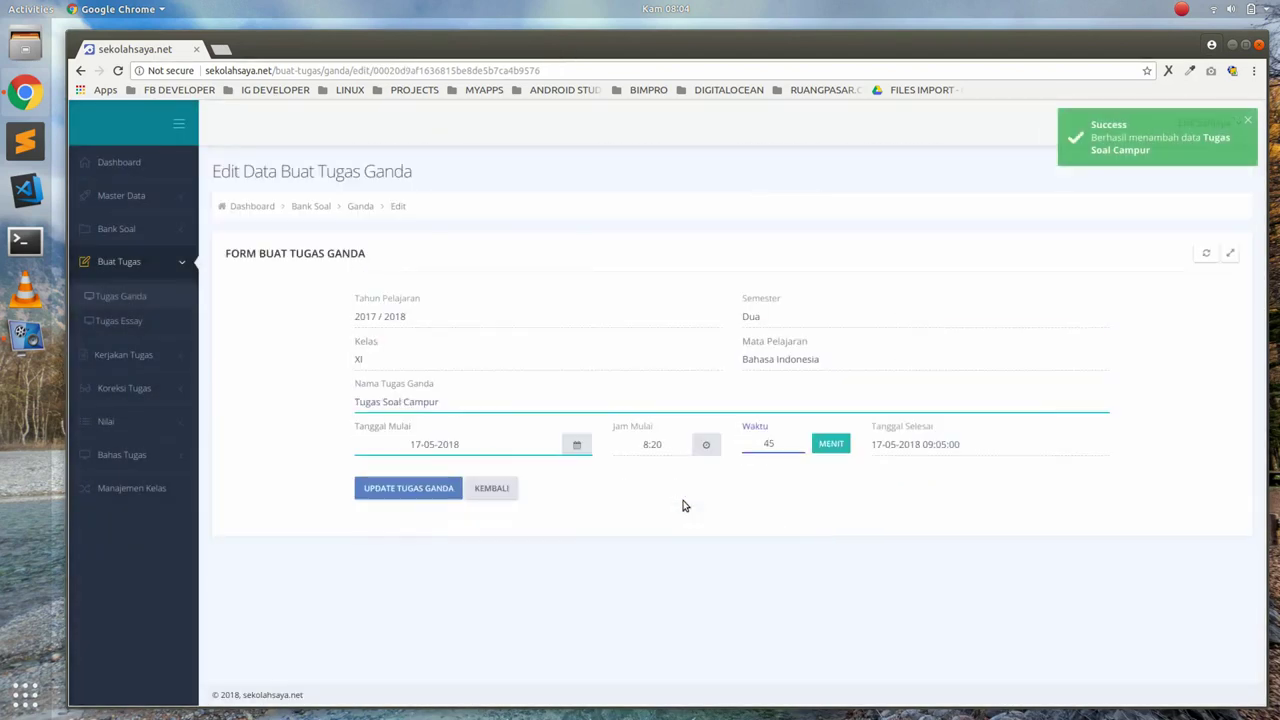
{"action": "scroll", "coordinate": [354, 523], "scroll_direction": "down", "scroll_amount": 3}
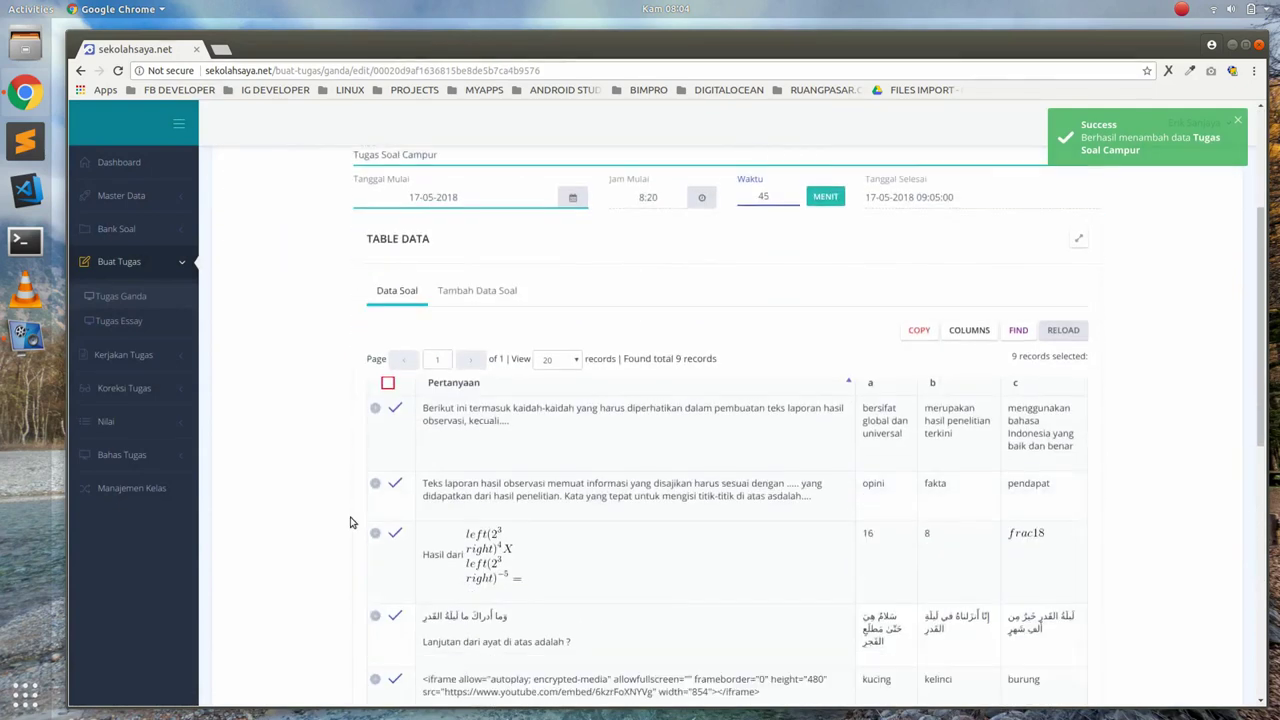
{"action": "scroll", "coordinate": [350, 523], "scroll_direction": "down", "scroll_amount": 8}
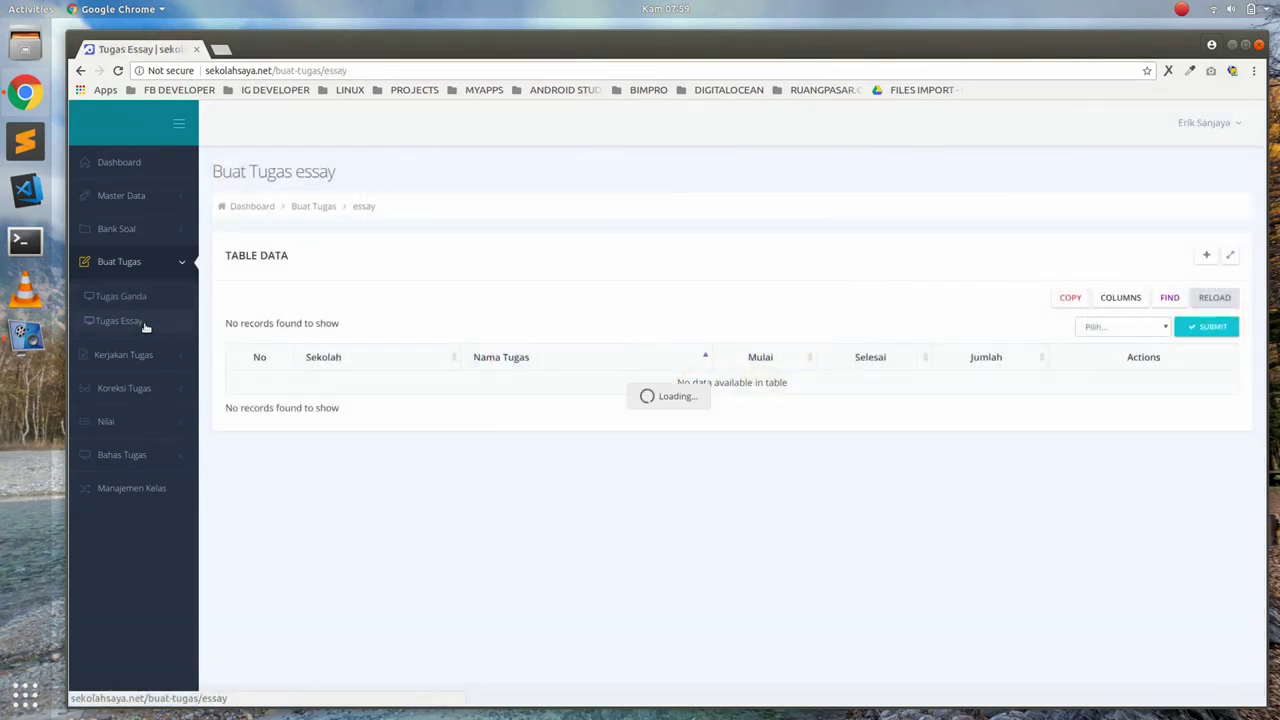
Start a new essay task for class XI and subject Bahasa Indonesia, named "Tugas Essay Bahasa Indonesia".
{"action": "left_click", "coordinate": [1207, 258]}
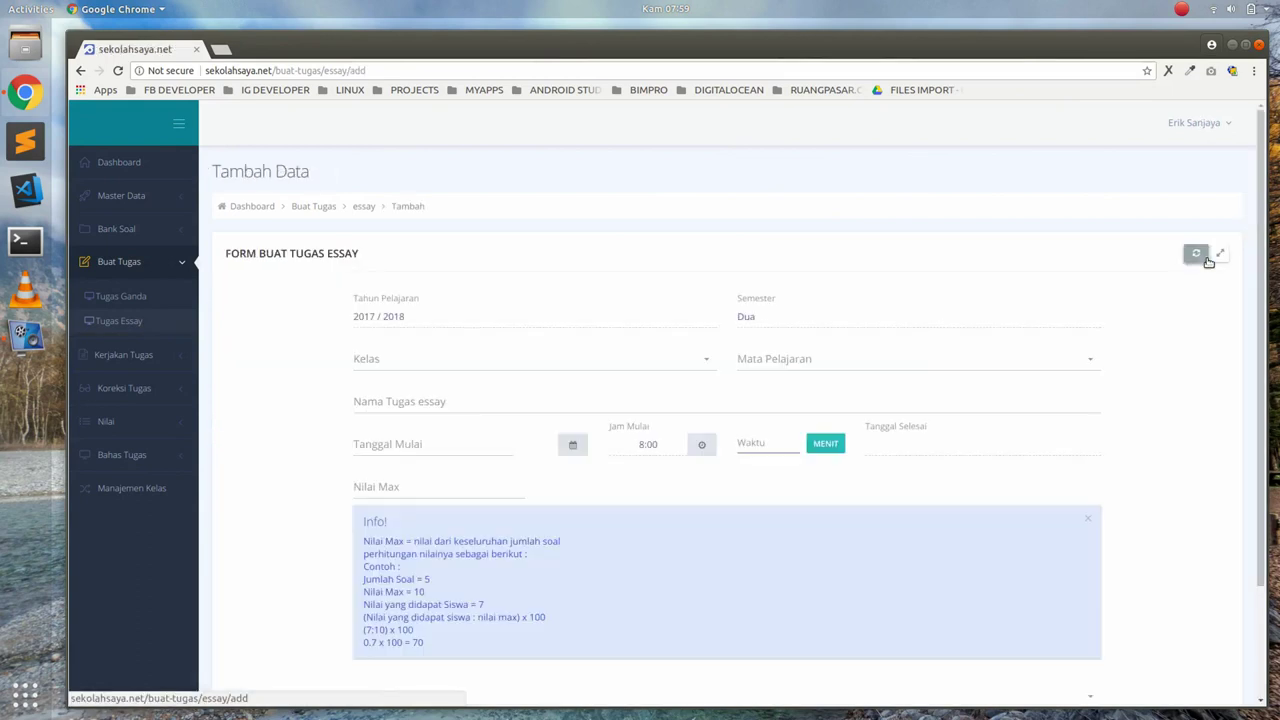
{"action": "left_click", "coordinate": [564, 364]}
{"action": "left_click", "coordinate": [547, 406]}
{"action": "left_click", "coordinate": [754, 368]}
{"action": "left_click", "coordinate": [762, 400]}
{"action": "left_click", "coordinate": [373, 402]}
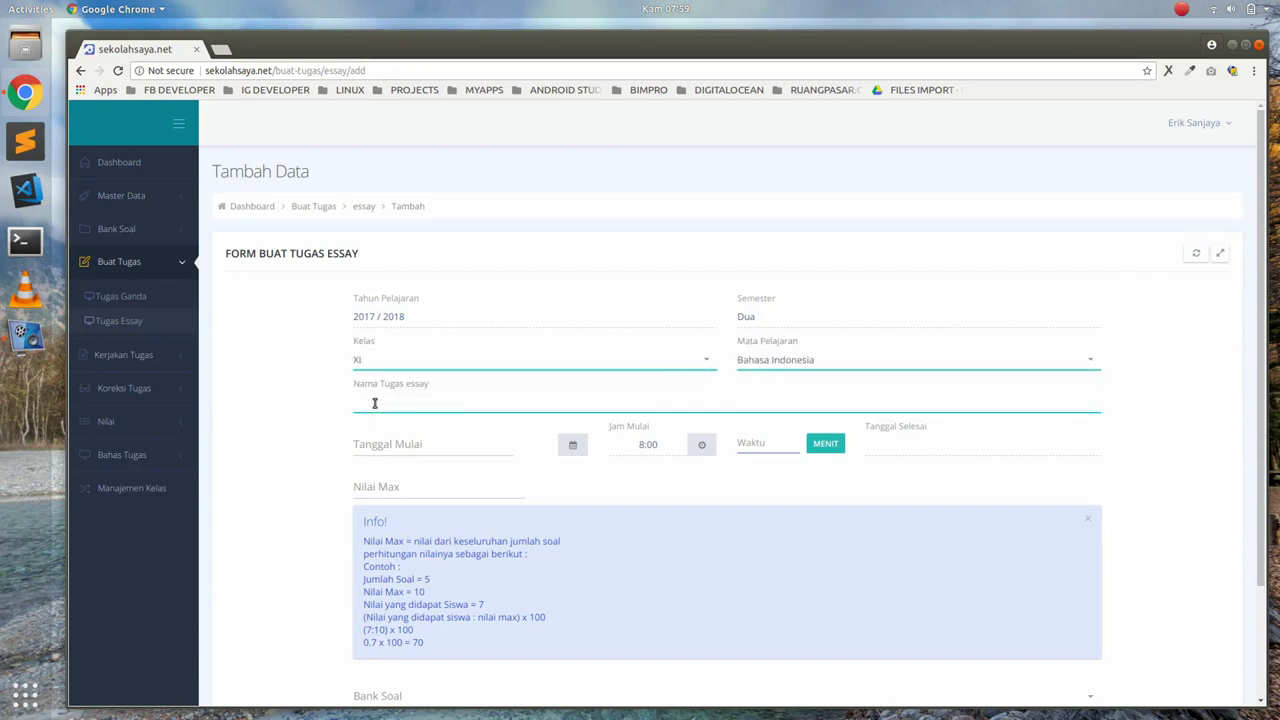
{"action": "type", "text": "Tugas Essay Bahasa Indonesia"}
Set the essay task's start date to 17-05-2018, its duration to 60 minutes and its maximum score to 100.
{"action": "left_click", "coordinate": [406, 434]}
{"action": "left_click", "coordinate": [448, 547]}
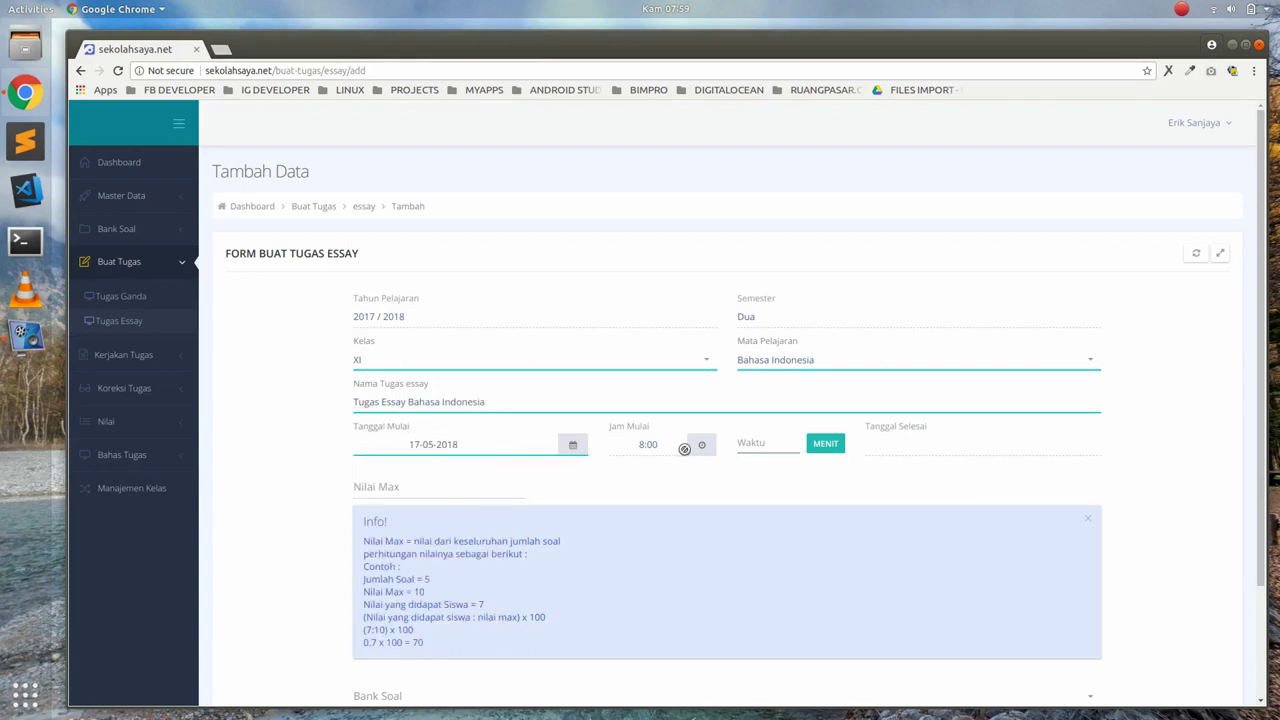
{"action": "left_click", "coordinate": [752, 444]}
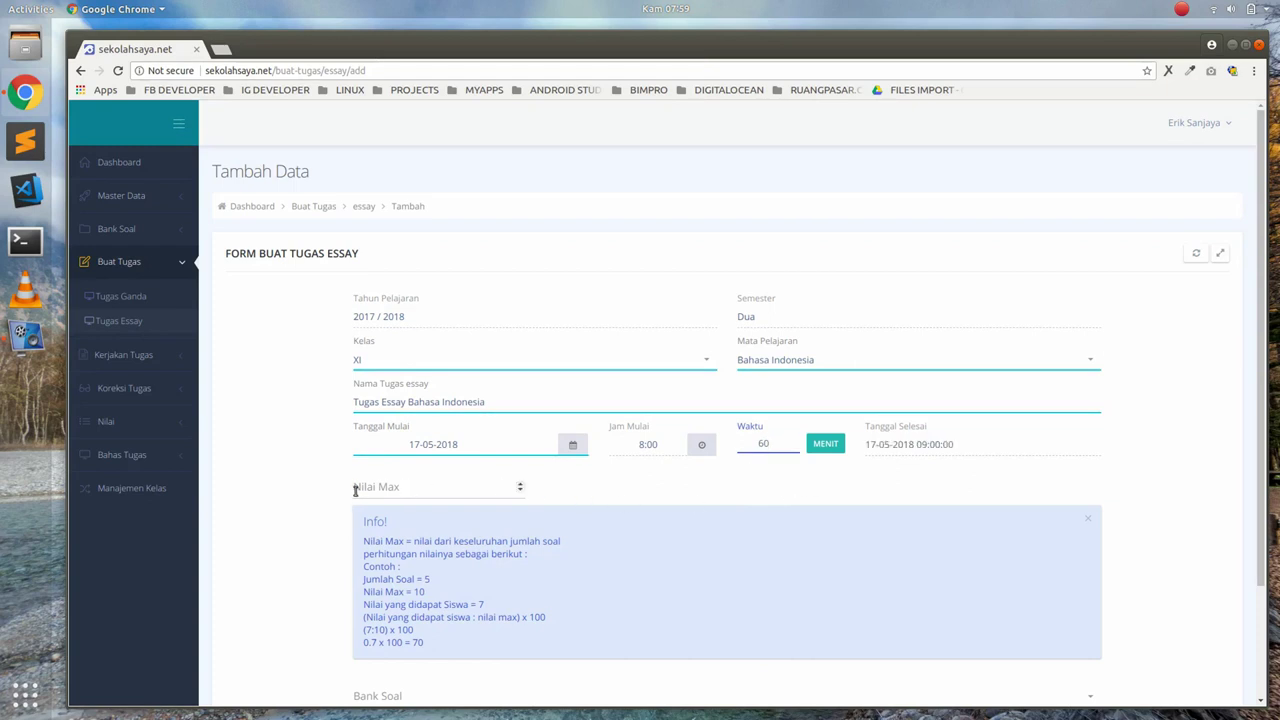
{"action": "scroll", "coordinate": [368, 488], "scroll_direction": "down", "scroll_amount": 3}
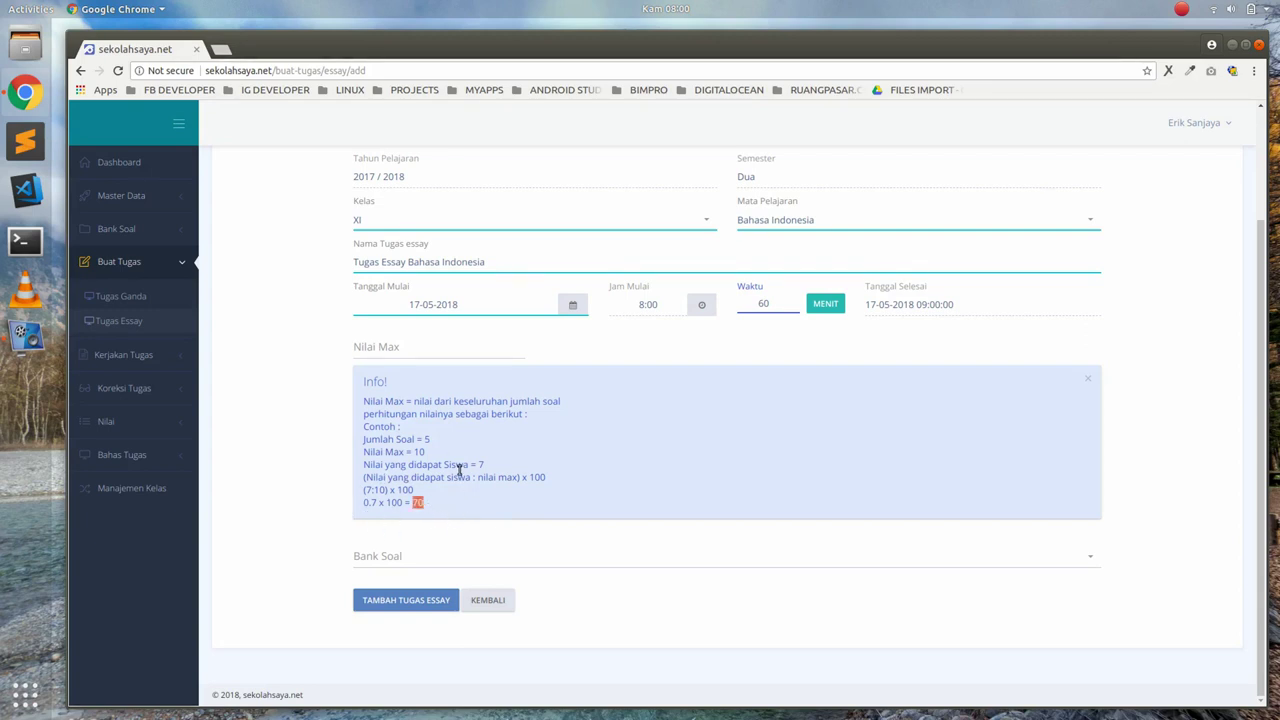
{"action": "left_click", "coordinate": [350, 393]}
{"action": "left_click", "coordinate": [372, 349]}
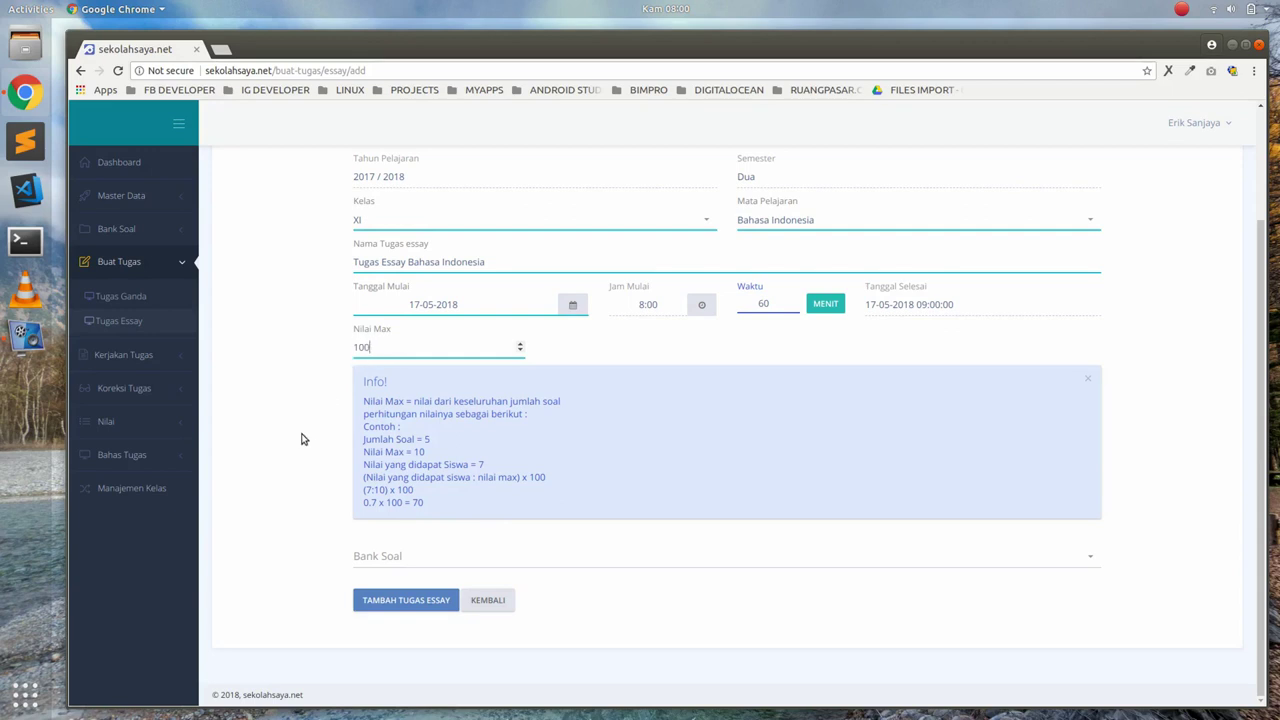
Include the question "siapa nama pemilik website sekolahsaya.net ?" from Bank Soal Bahasa Indonesia and add the essay task, confirming the submission.
{"action": "left_click", "coordinate": [374, 567]}
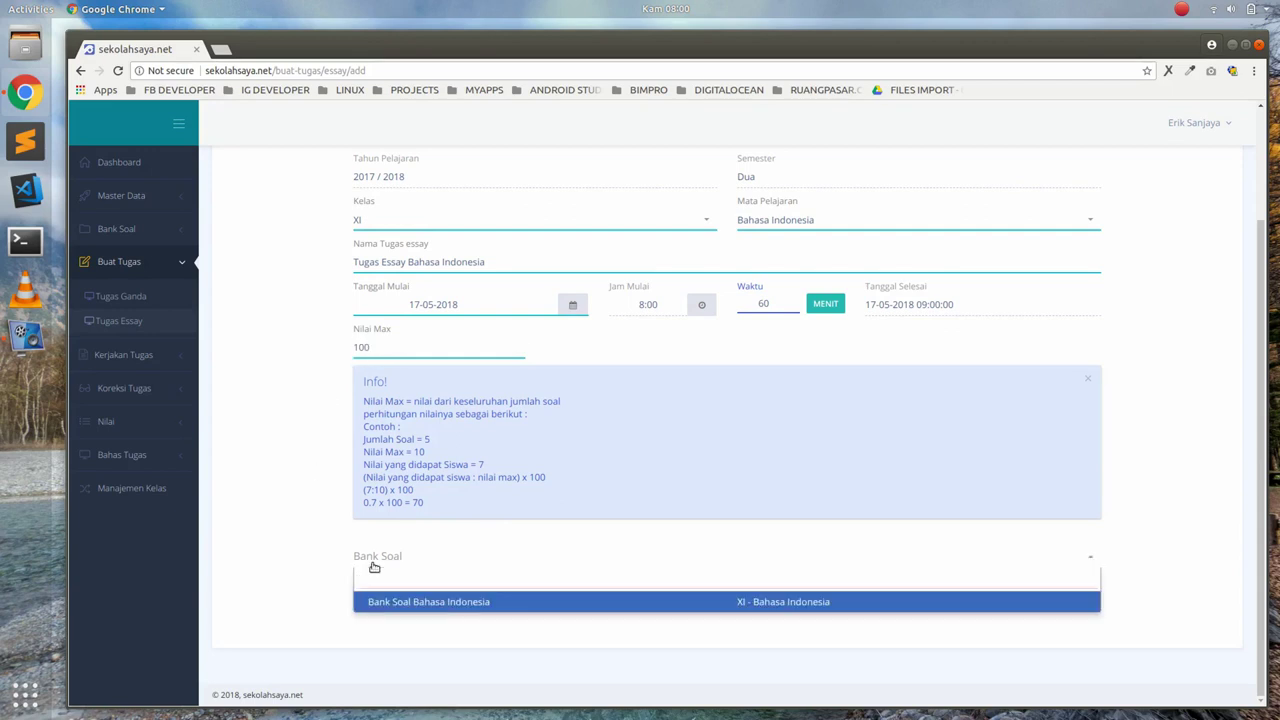
{"action": "left_click", "coordinate": [390, 601]}
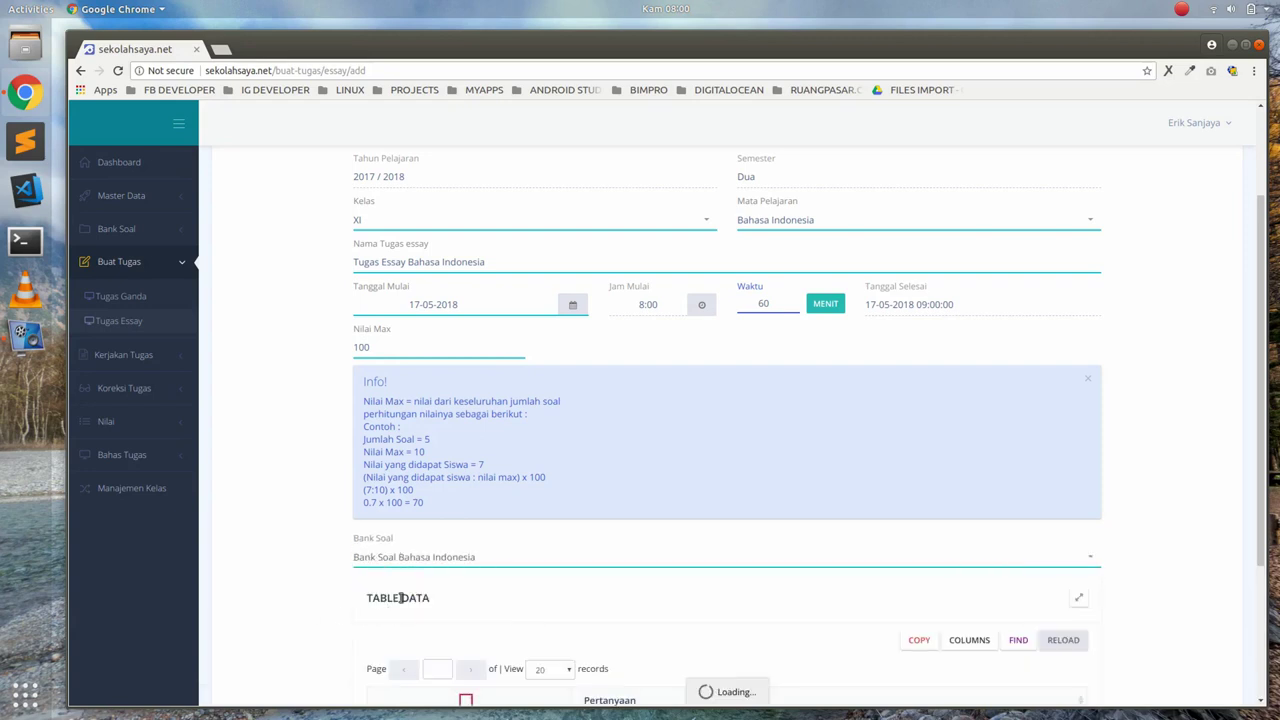
{"action": "scroll", "coordinate": [337, 605], "scroll_direction": "down", "scroll_amount": 5}
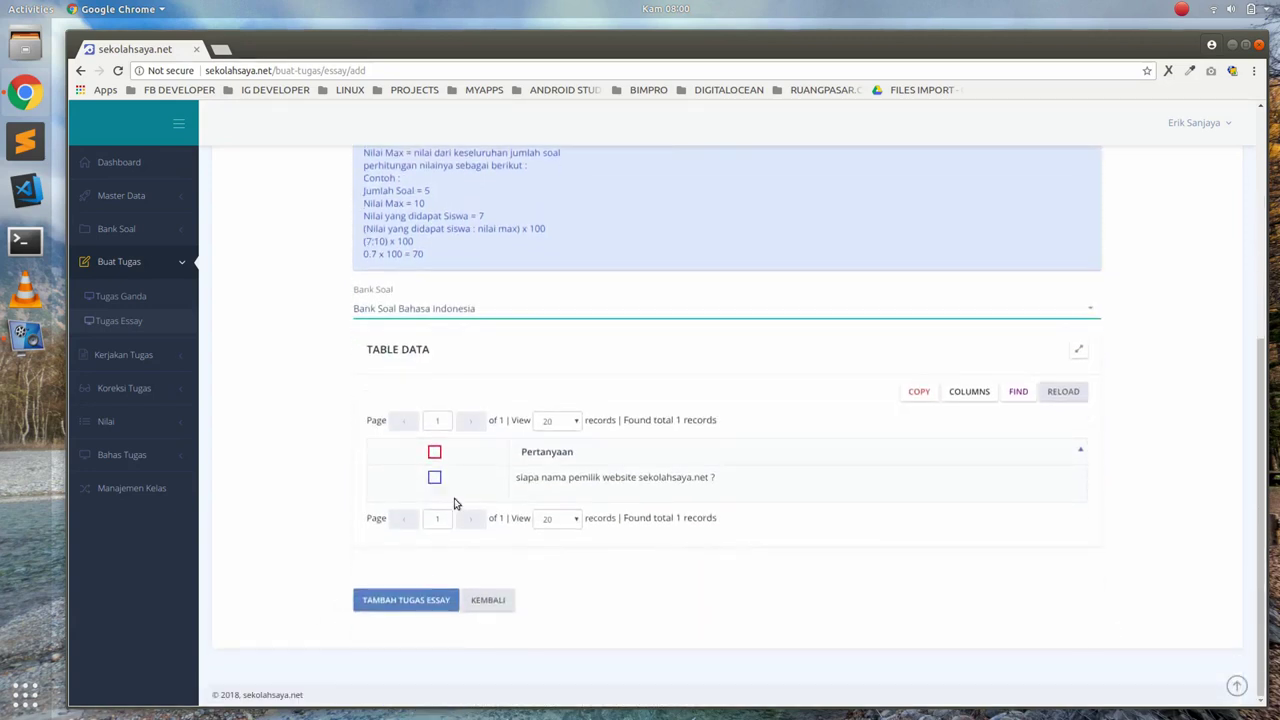
{"action": "left_click", "coordinate": [434, 479]}
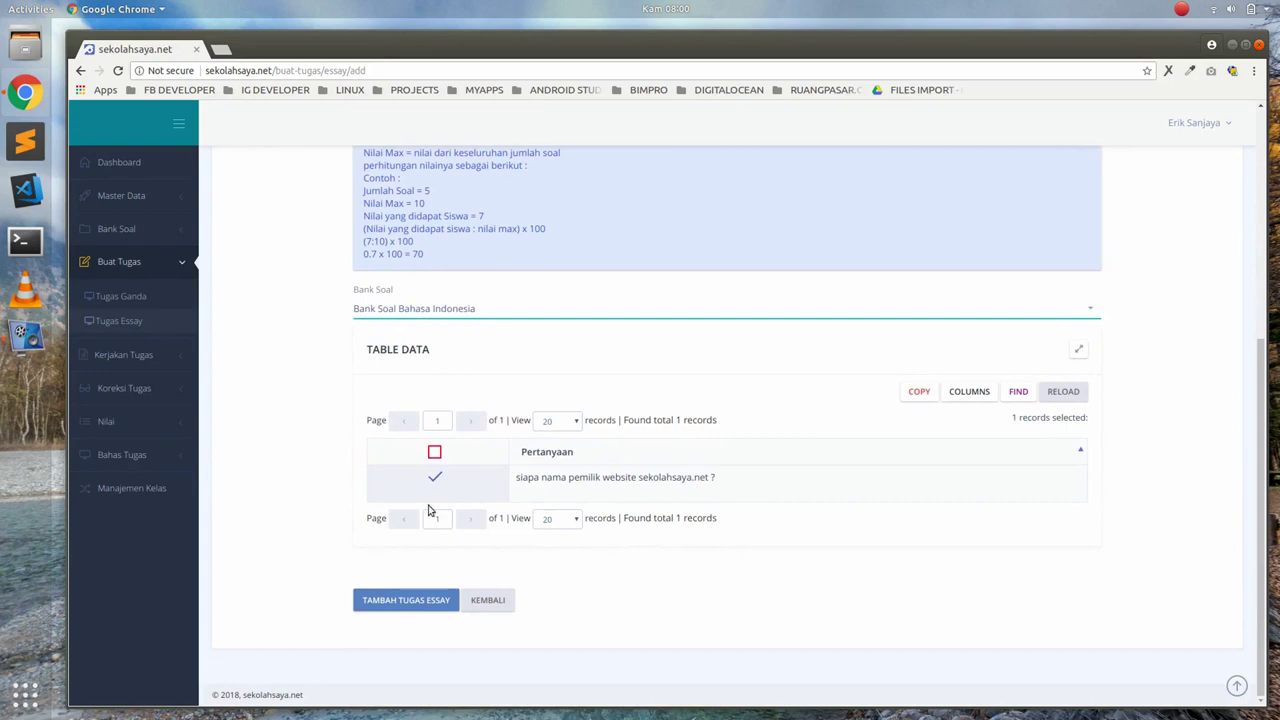
{"action": "left_click", "coordinate": [424, 601]}
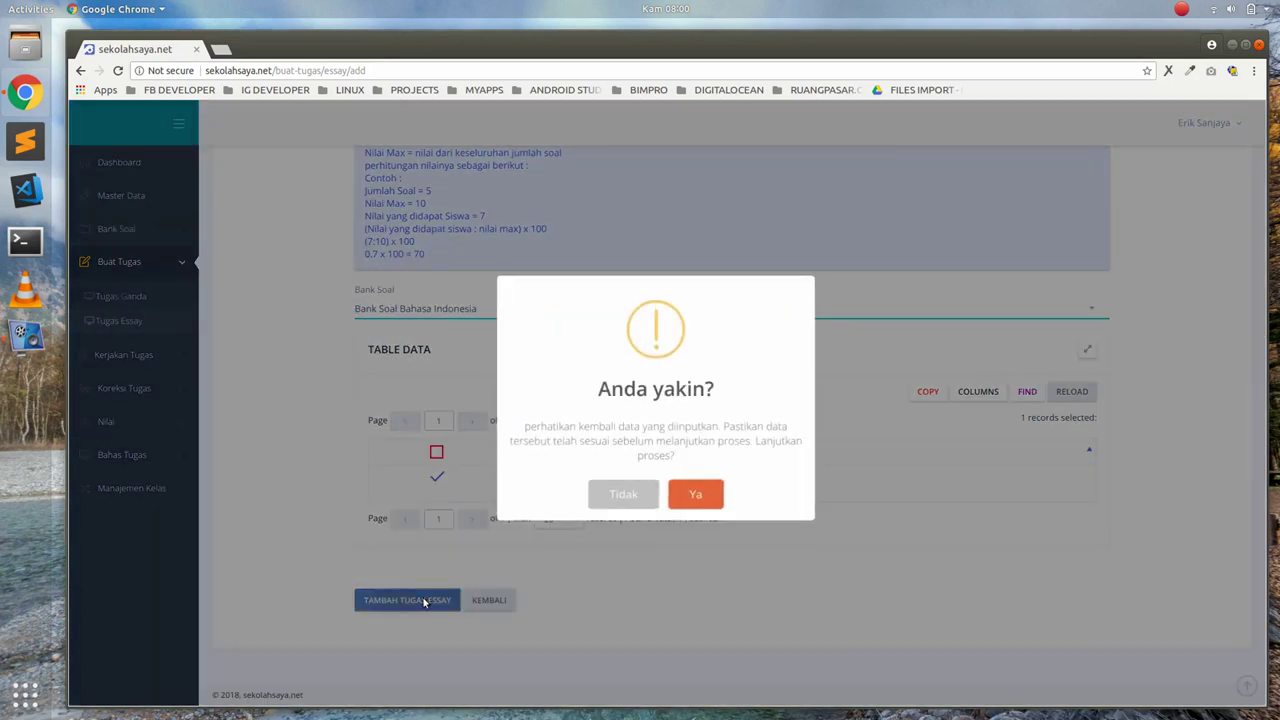
{"action": "left_click", "coordinate": [700, 494]}
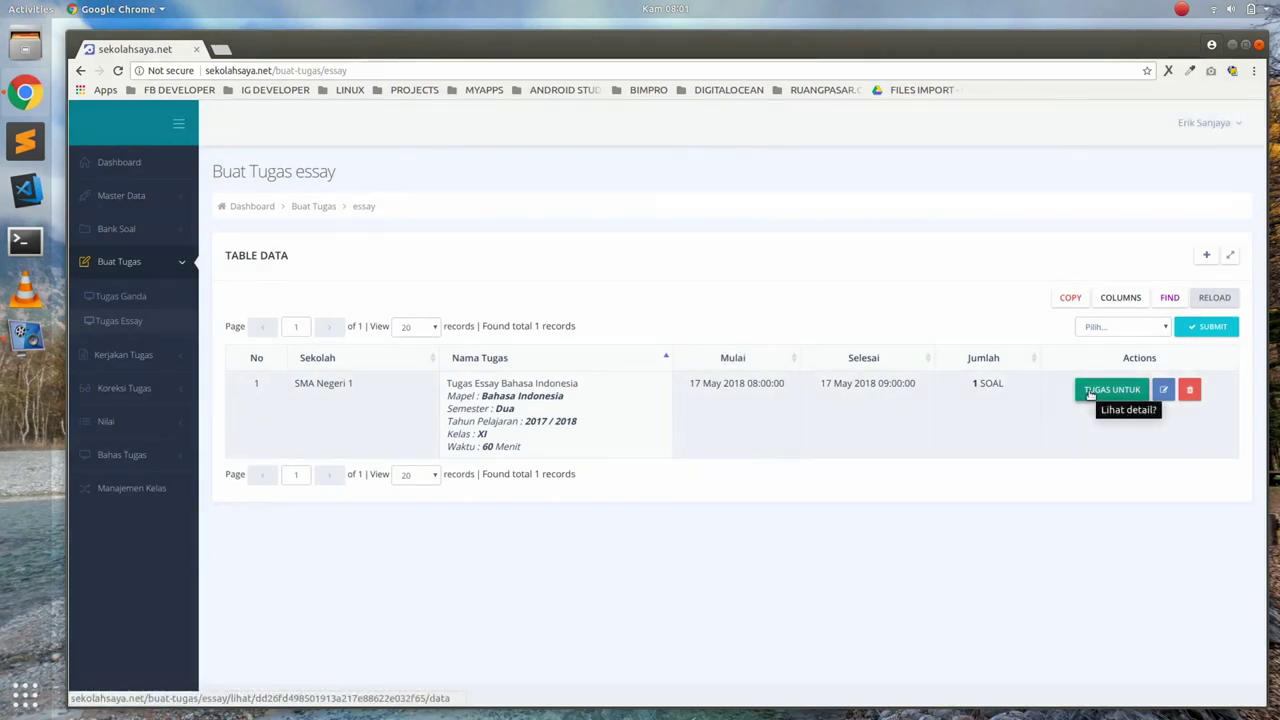
Start an assignment for Tugas Essay Bahasa Indonesia with target type SISWA and class XI IPS 2.
{"action": "left_click", "coordinate": [1090, 391]}
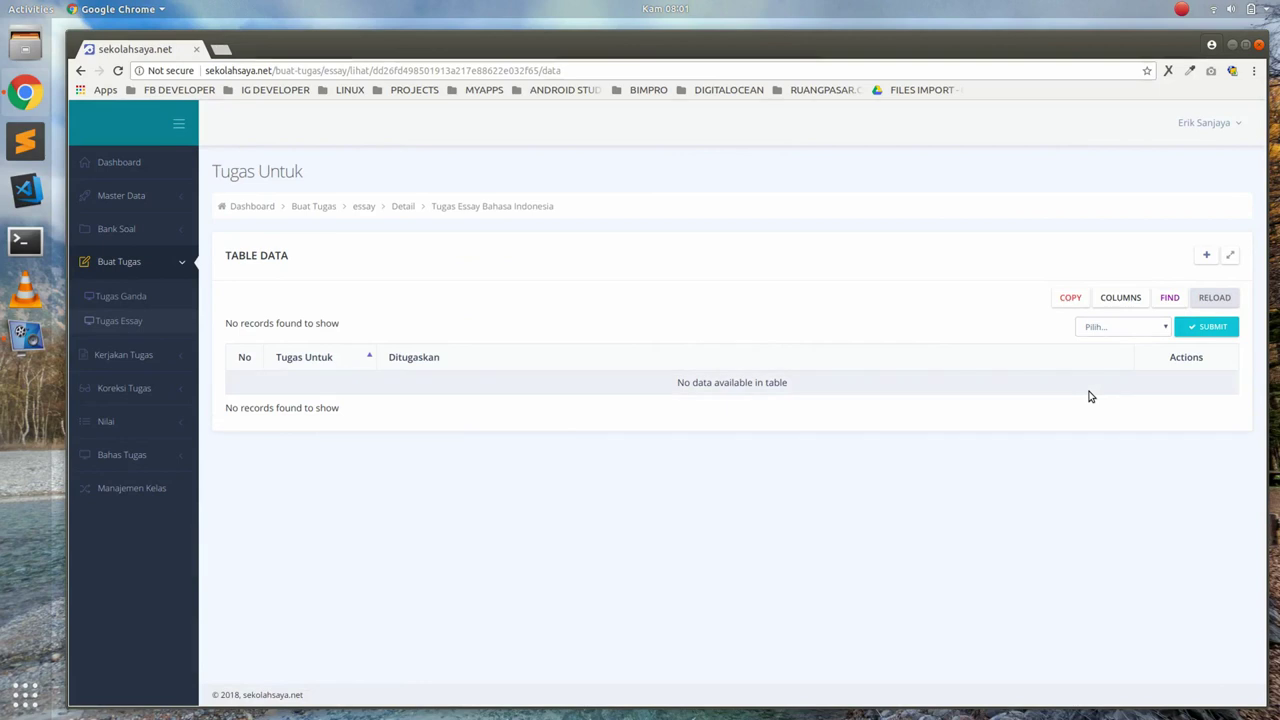
{"action": "left_click", "coordinate": [1206, 255]}
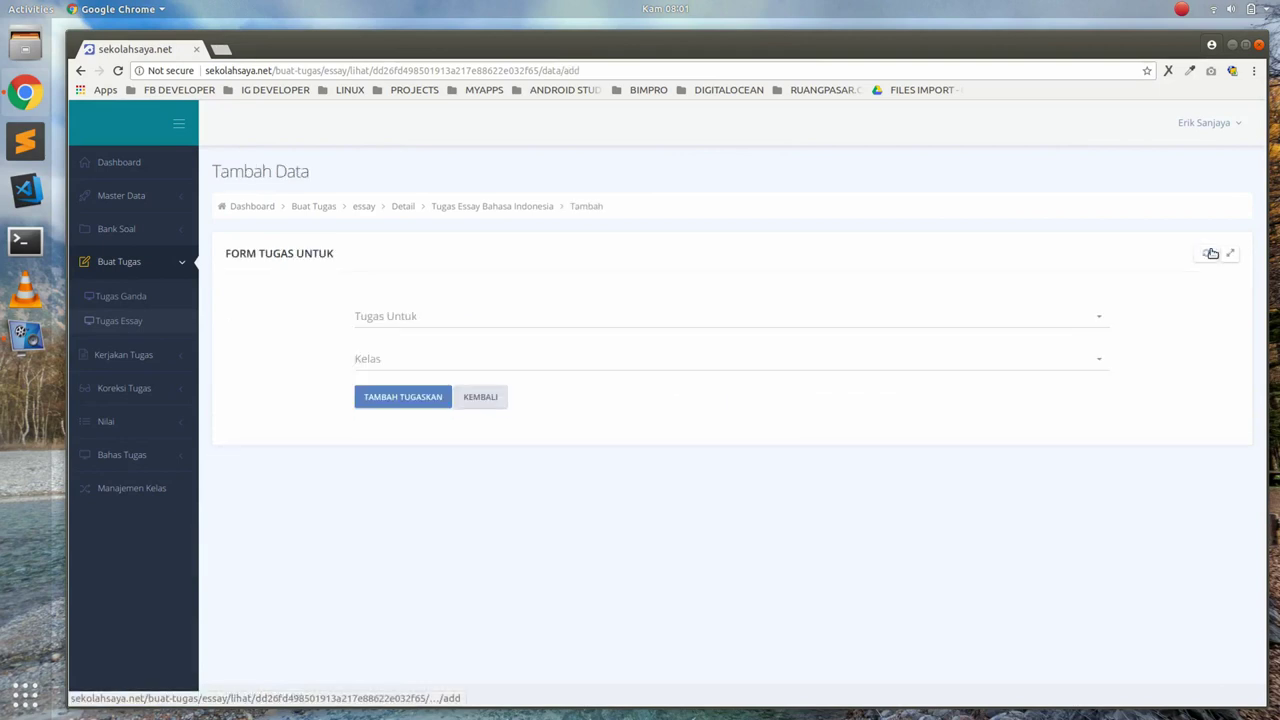
{"action": "left_click", "coordinate": [543, 322]}
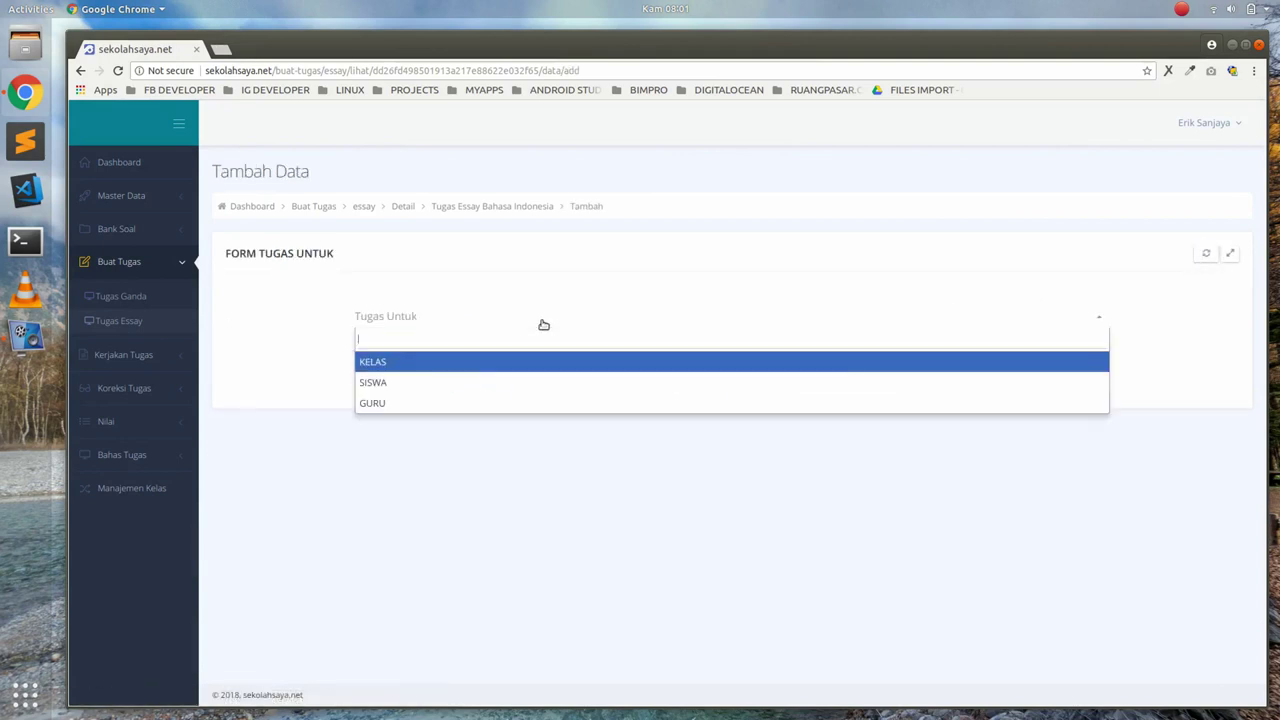
{"action": "left_click", "coordinate": [488, 384]}
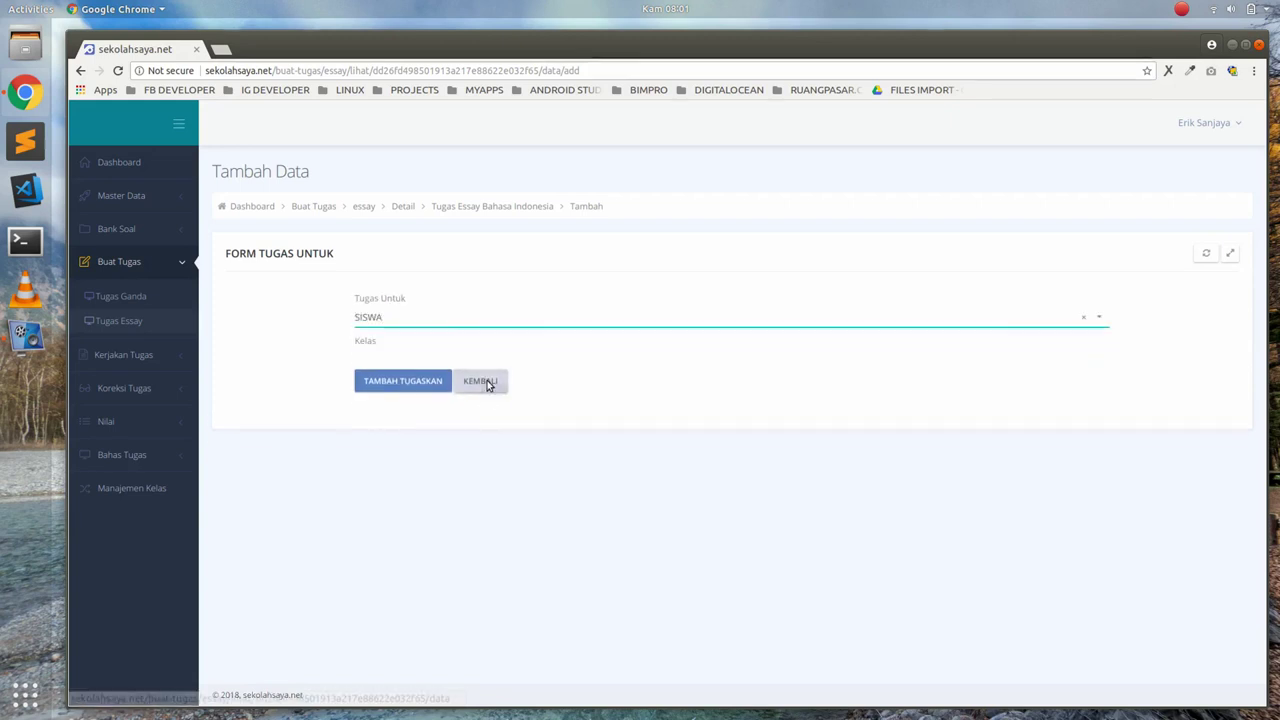
{"action": "left_click", "coordinate": [384, 368]}
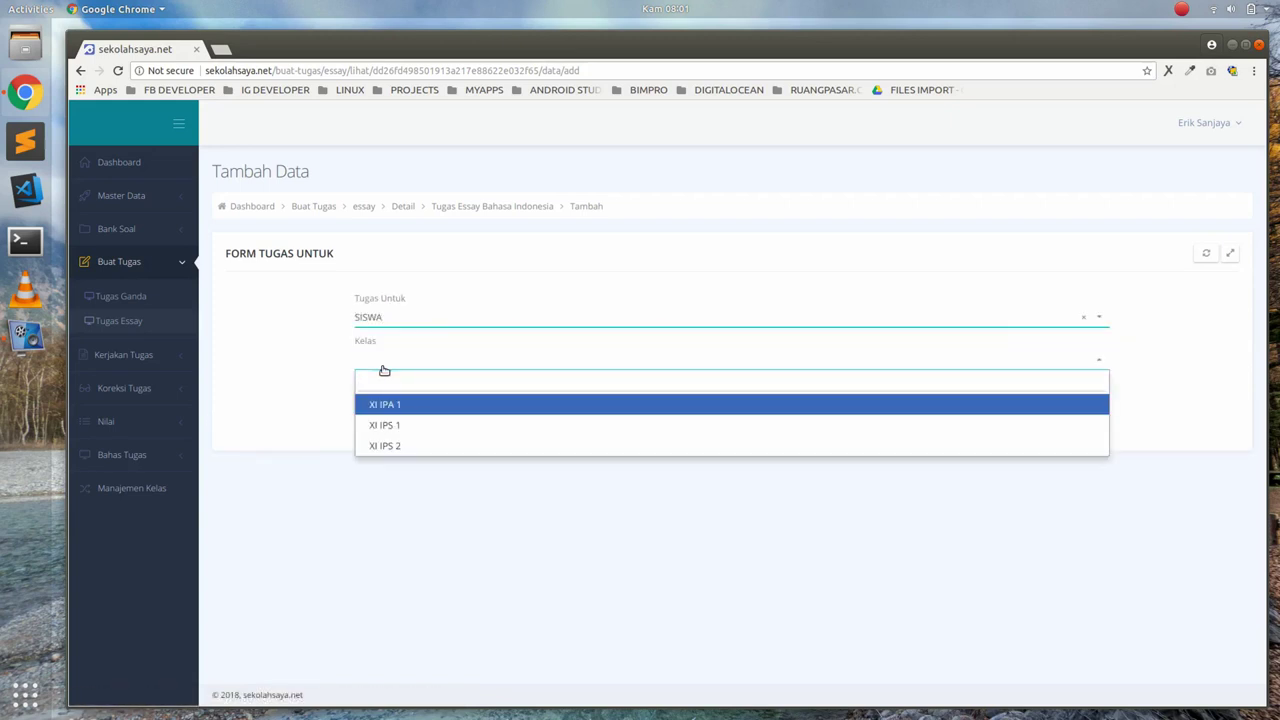
{"action": "left_click", "coordinate": [395, 449]}
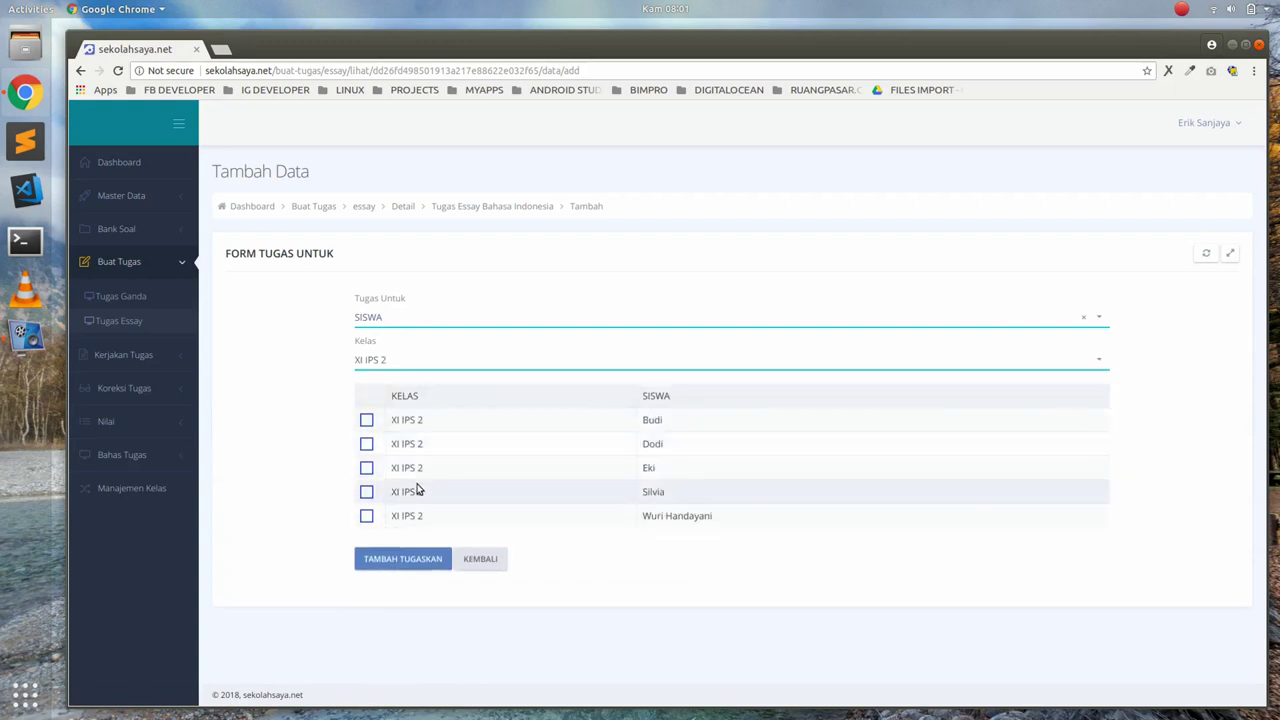
Select the first, third and fourth students of class XI IPS 2 and add the assignment, confirming the submission.
{"action": "left_click", "coordinate": [367, 420]}
{"action": "left_click", "coordinate": [366, 491]}
{"action": "left_click", "coordinate": [367, 468]}
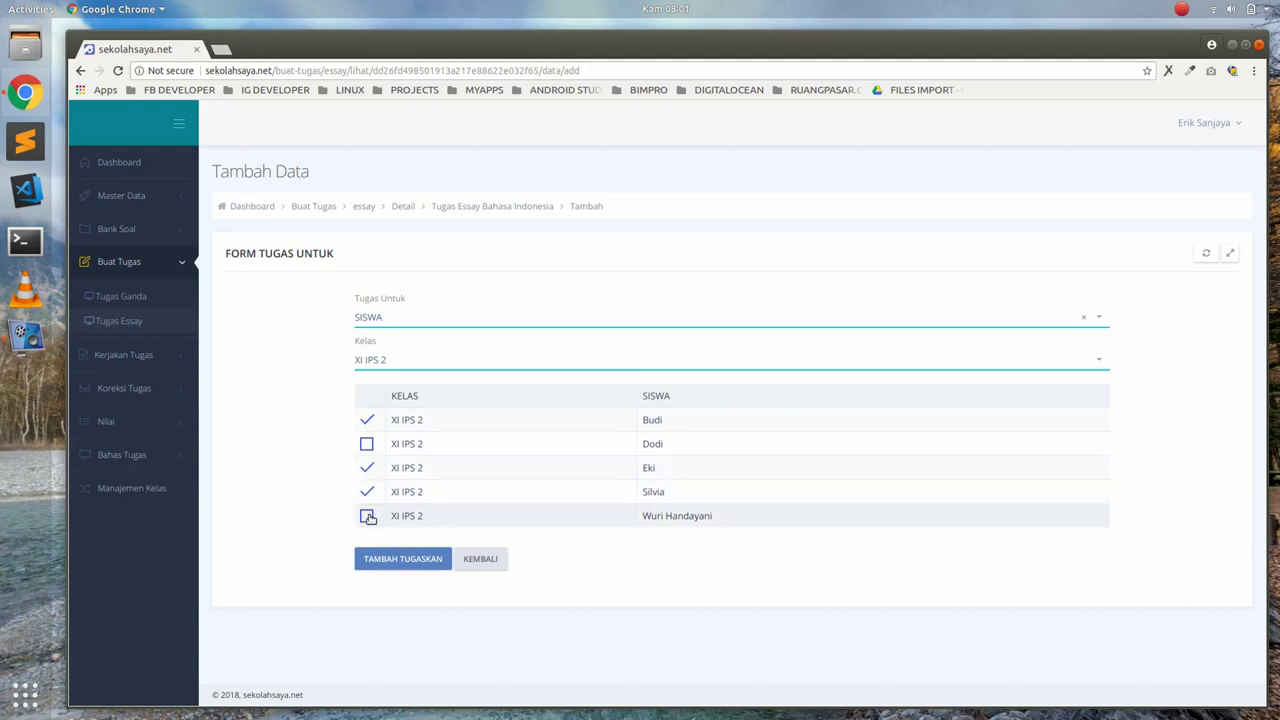
{"action": "left_click", "coordinate": [403, 559]}
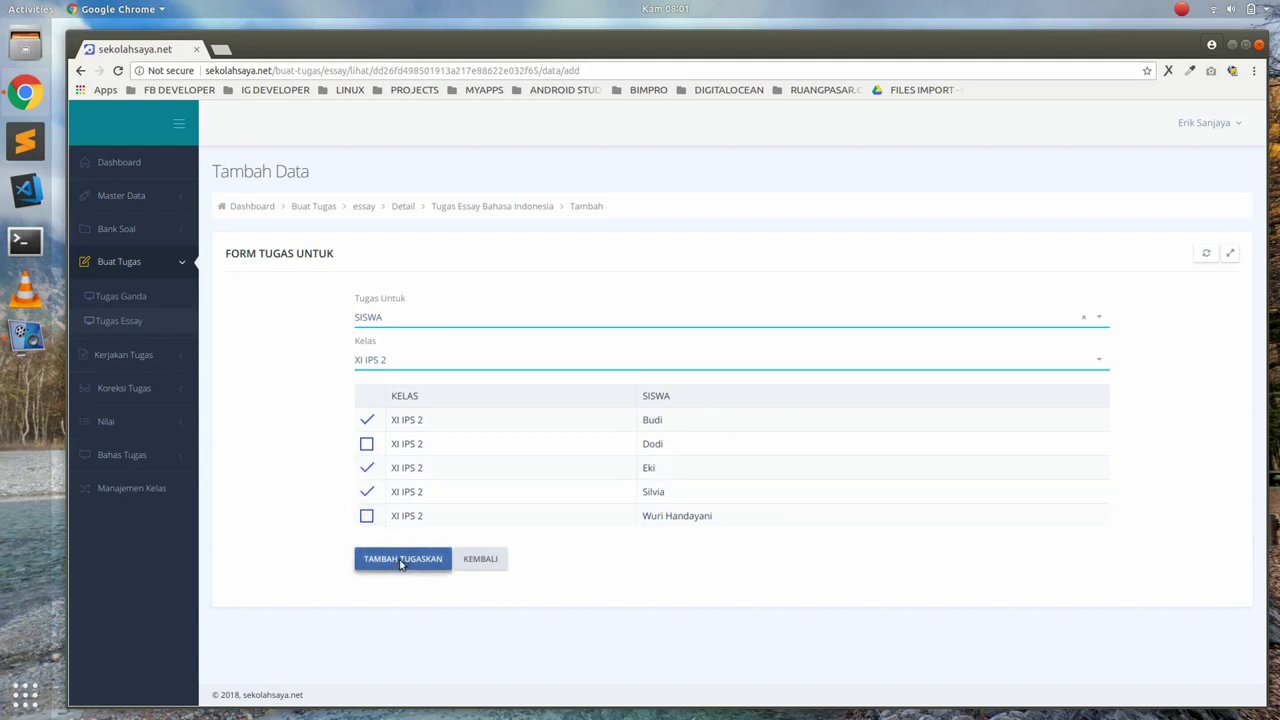
{"action": "left_click", "coordinate": [695, 494]}
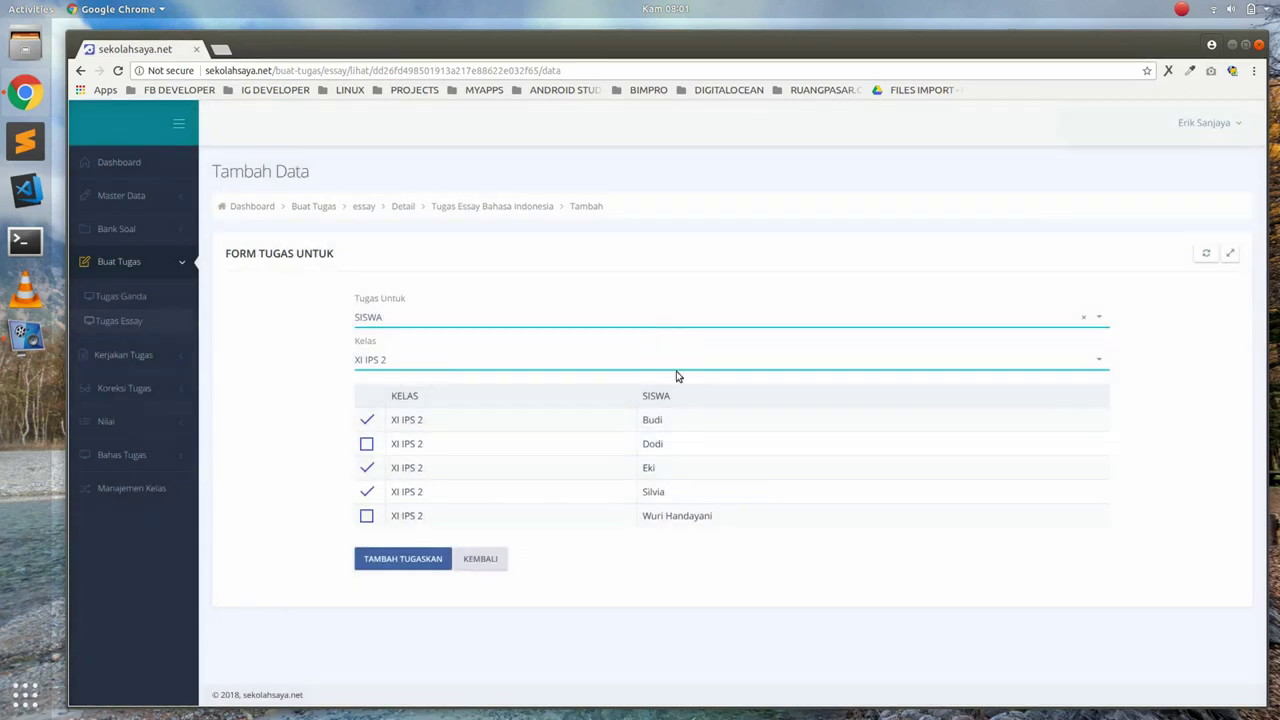